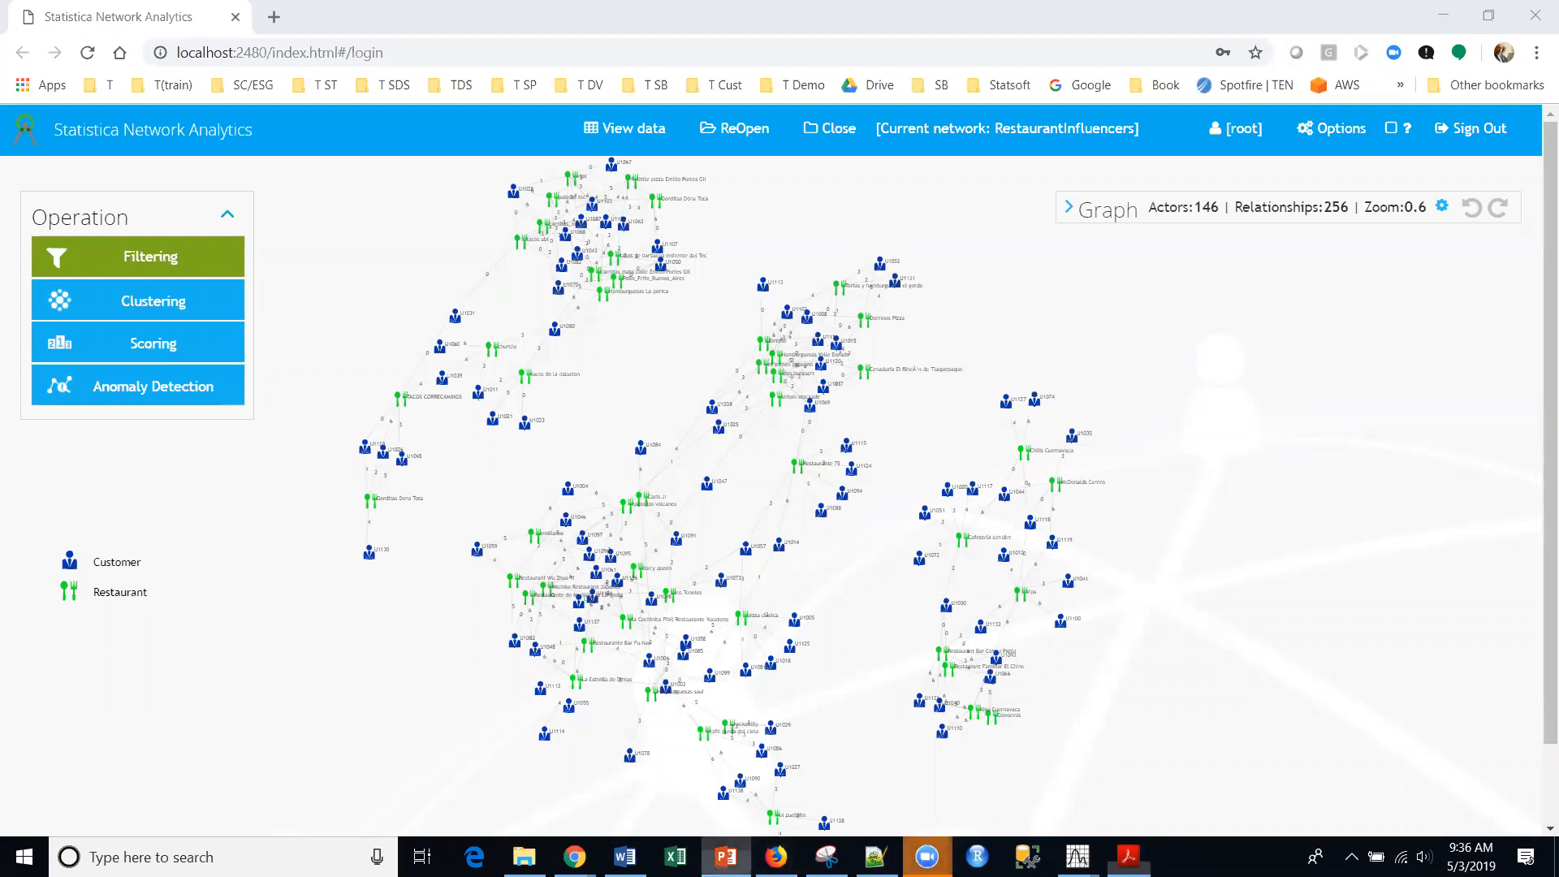
Check the clustering title slide in PowerPoint and inspect customer U1115's link to Restaurante 75 in the network graph.
{"action": "left_click", "coordinate": [725, 857]}
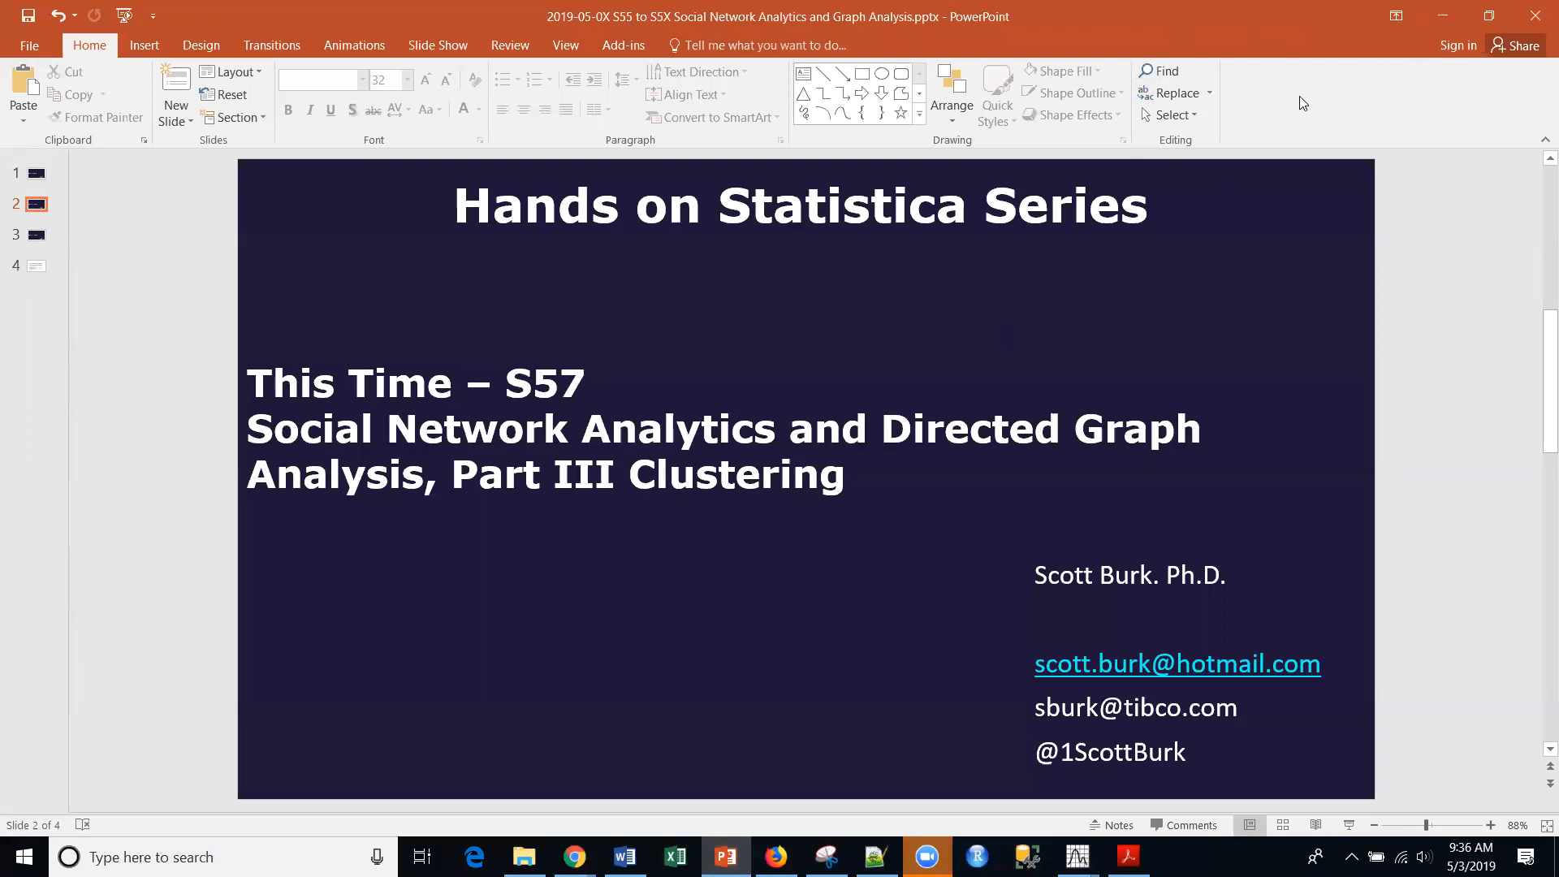
{"action": "left_click", "coordinate": [1451, 16]}
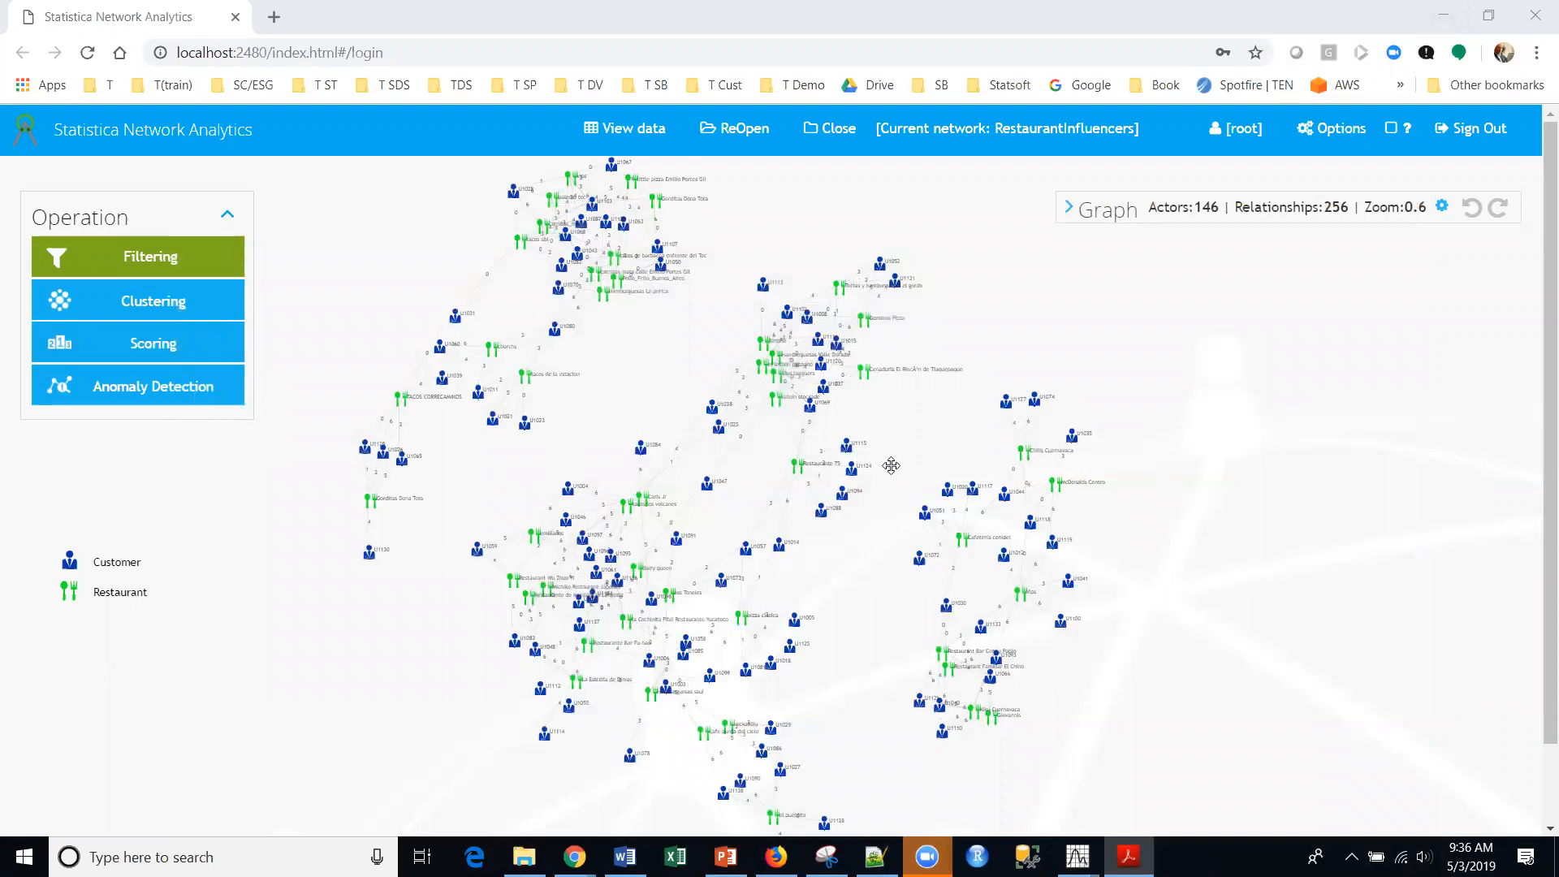
{"action": "scroll", "coordinate": [891, 466], "scroll_direction": "up", "scroll_amount": 5}
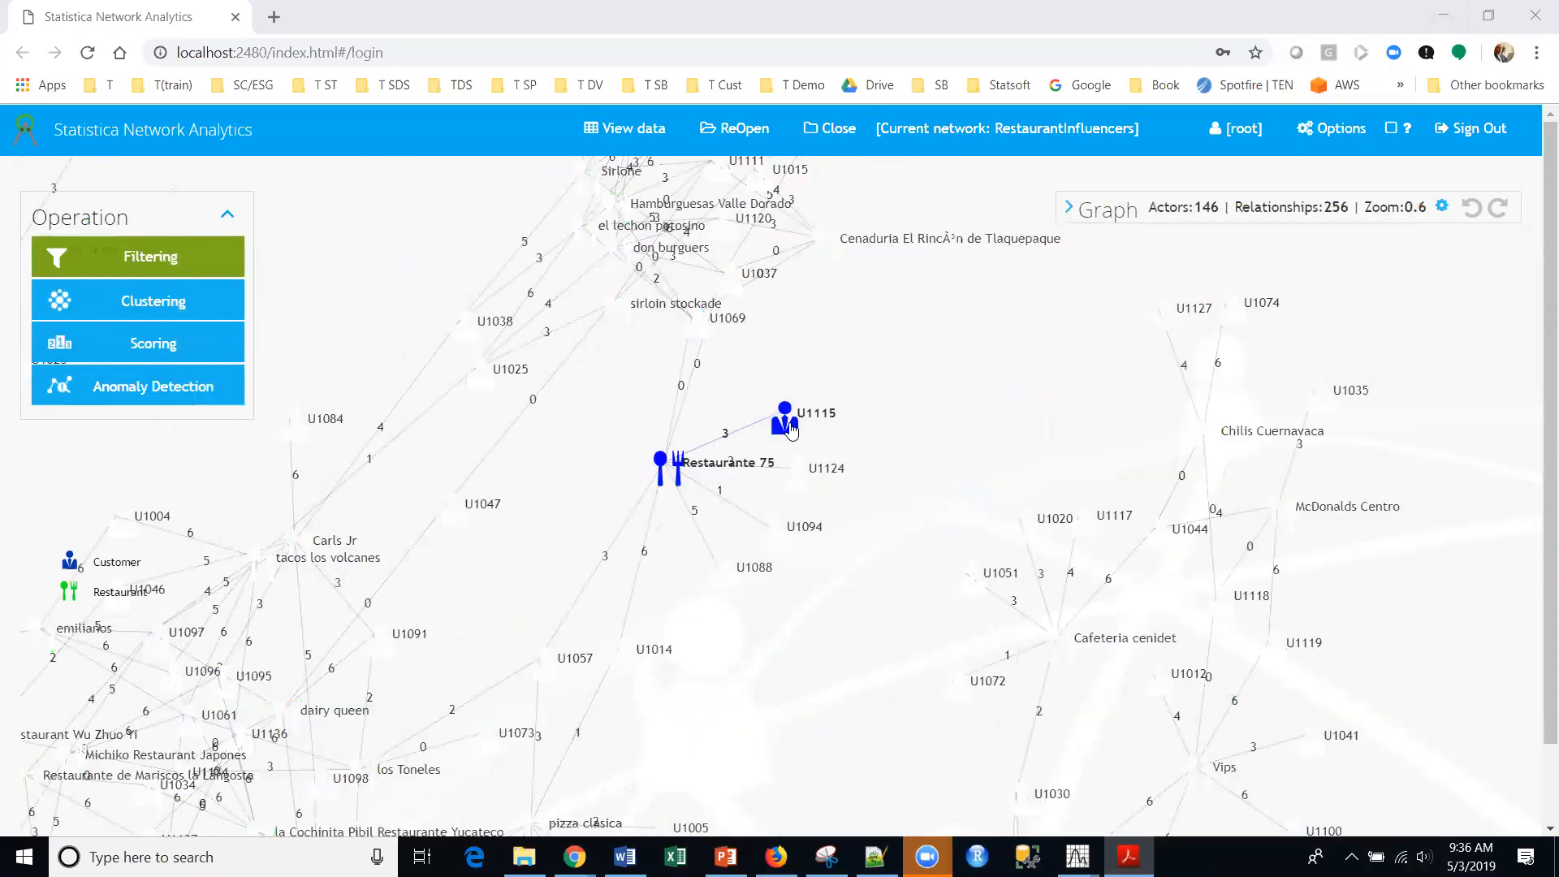
{"action": "left_click", "coordinate": [792, 428]}
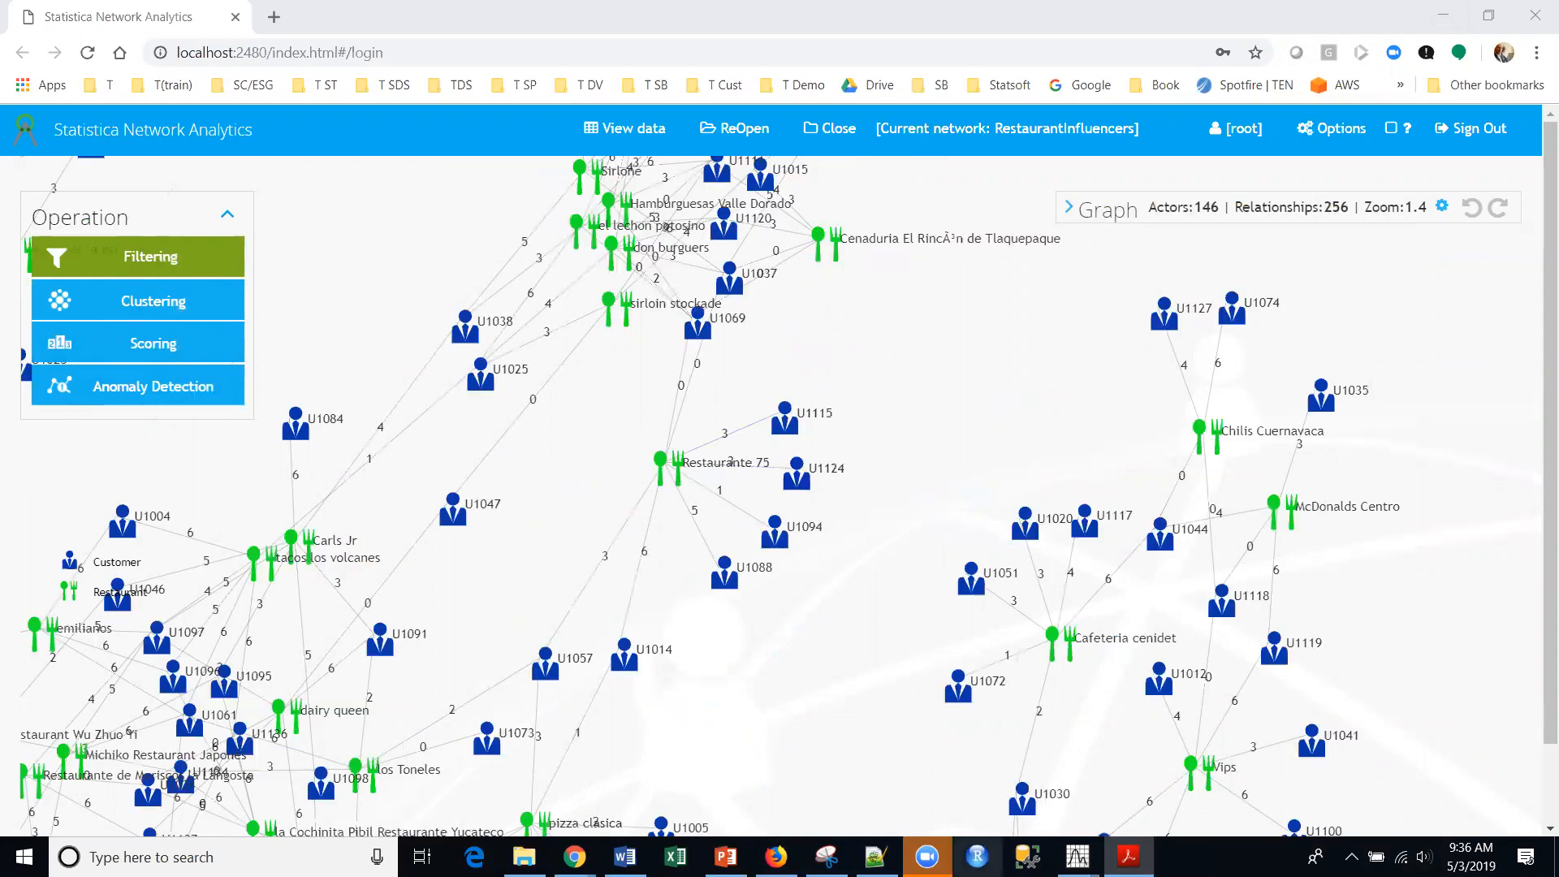
Switch to Notepad++ to review the rating records in RestaurantInfluencers.csv, and return to the network graph.
{"action": "left_click", "coordinate": [876, 857]}
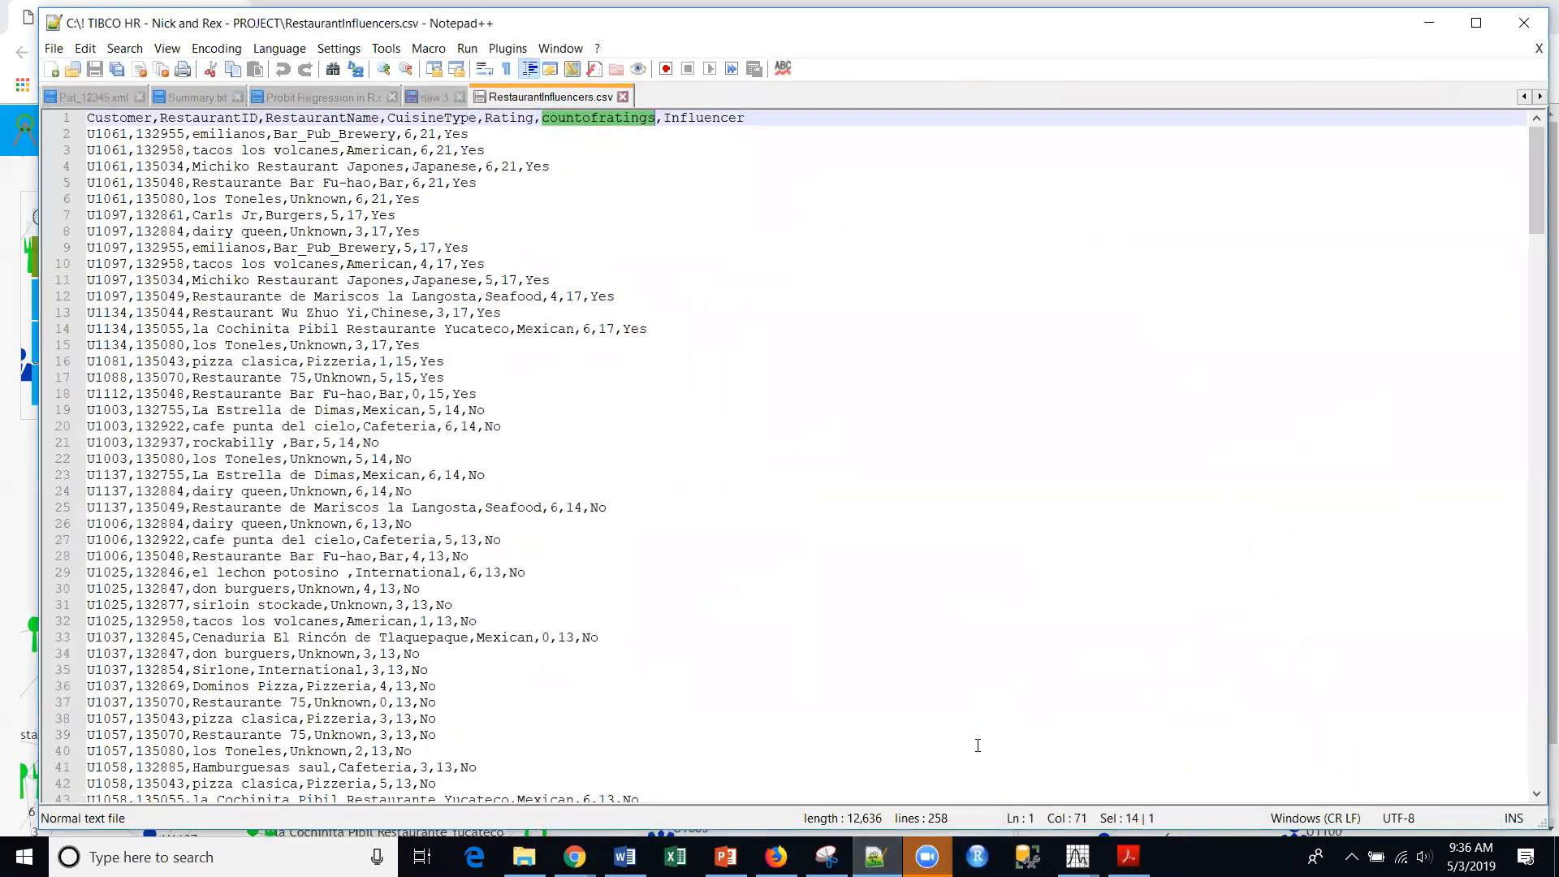
{"action": "scroll", "coordinate": [979, 747], "scroll_direction": "down", "scroll_amount": 9}
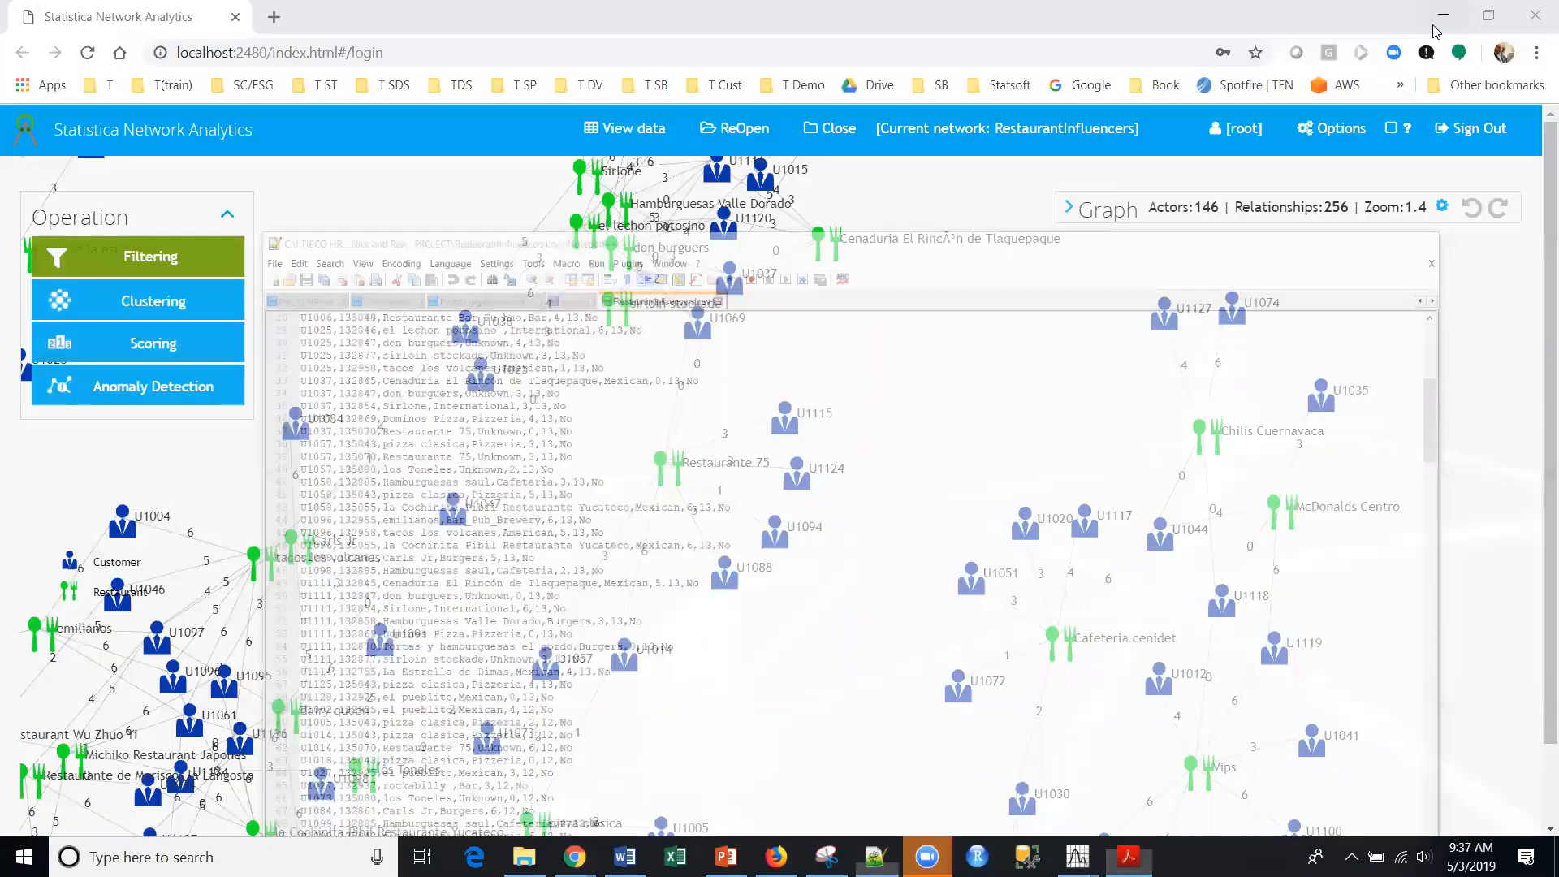
{"action": "left_click", "coordinate": [1429, 23]}
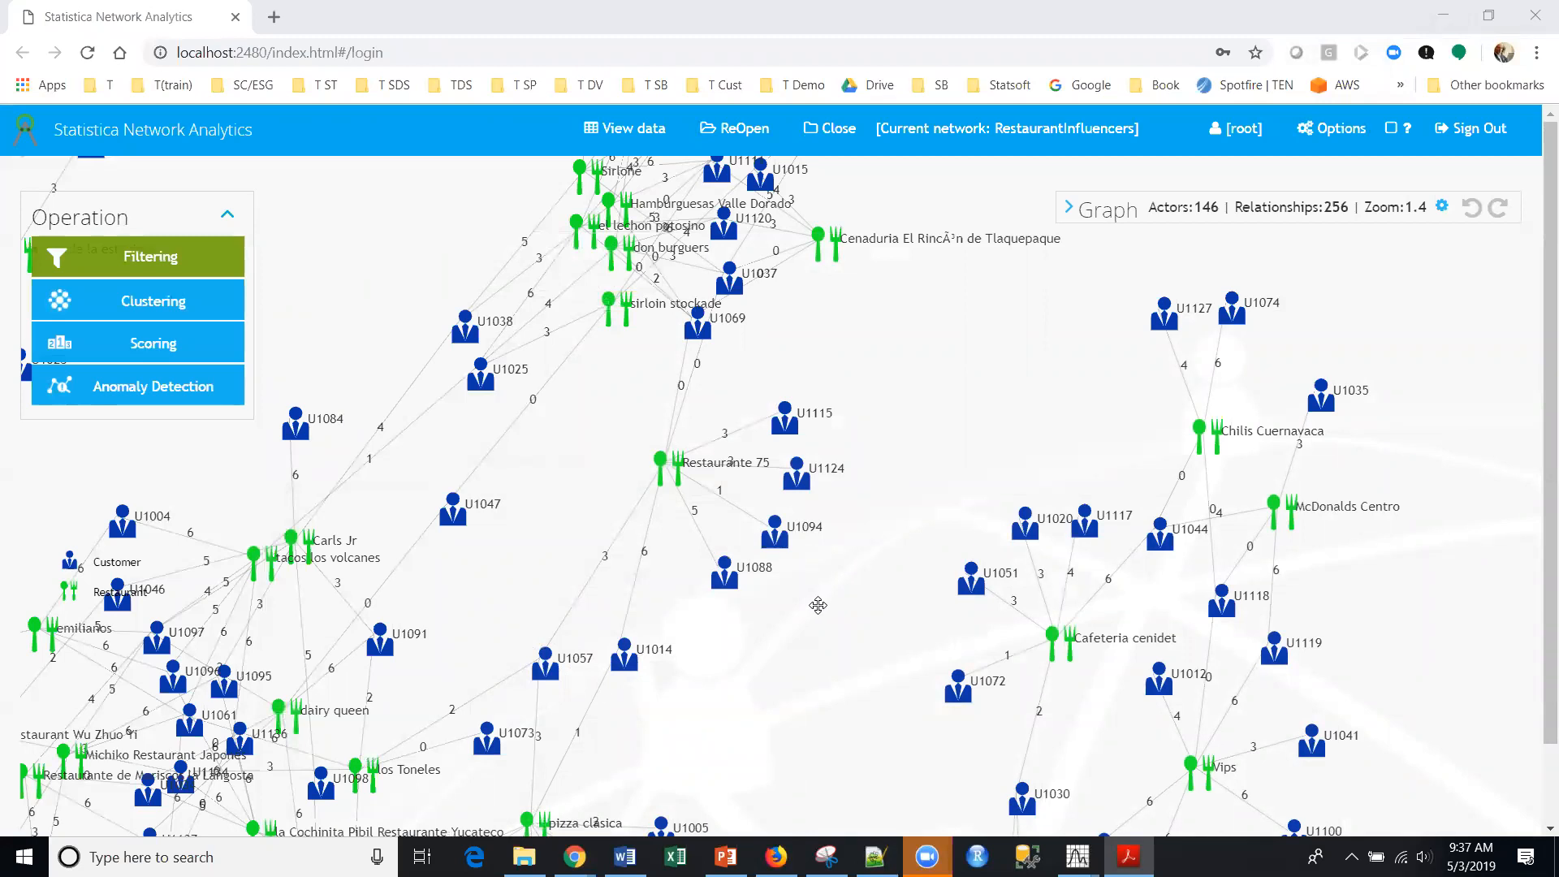
Examine how customers and restaurants group together across the whole unclustered network graph.
{"action": "left_click", "coordinate": [111, 305]}
{"action": "left_click", "coordinate": [1110, 705]}
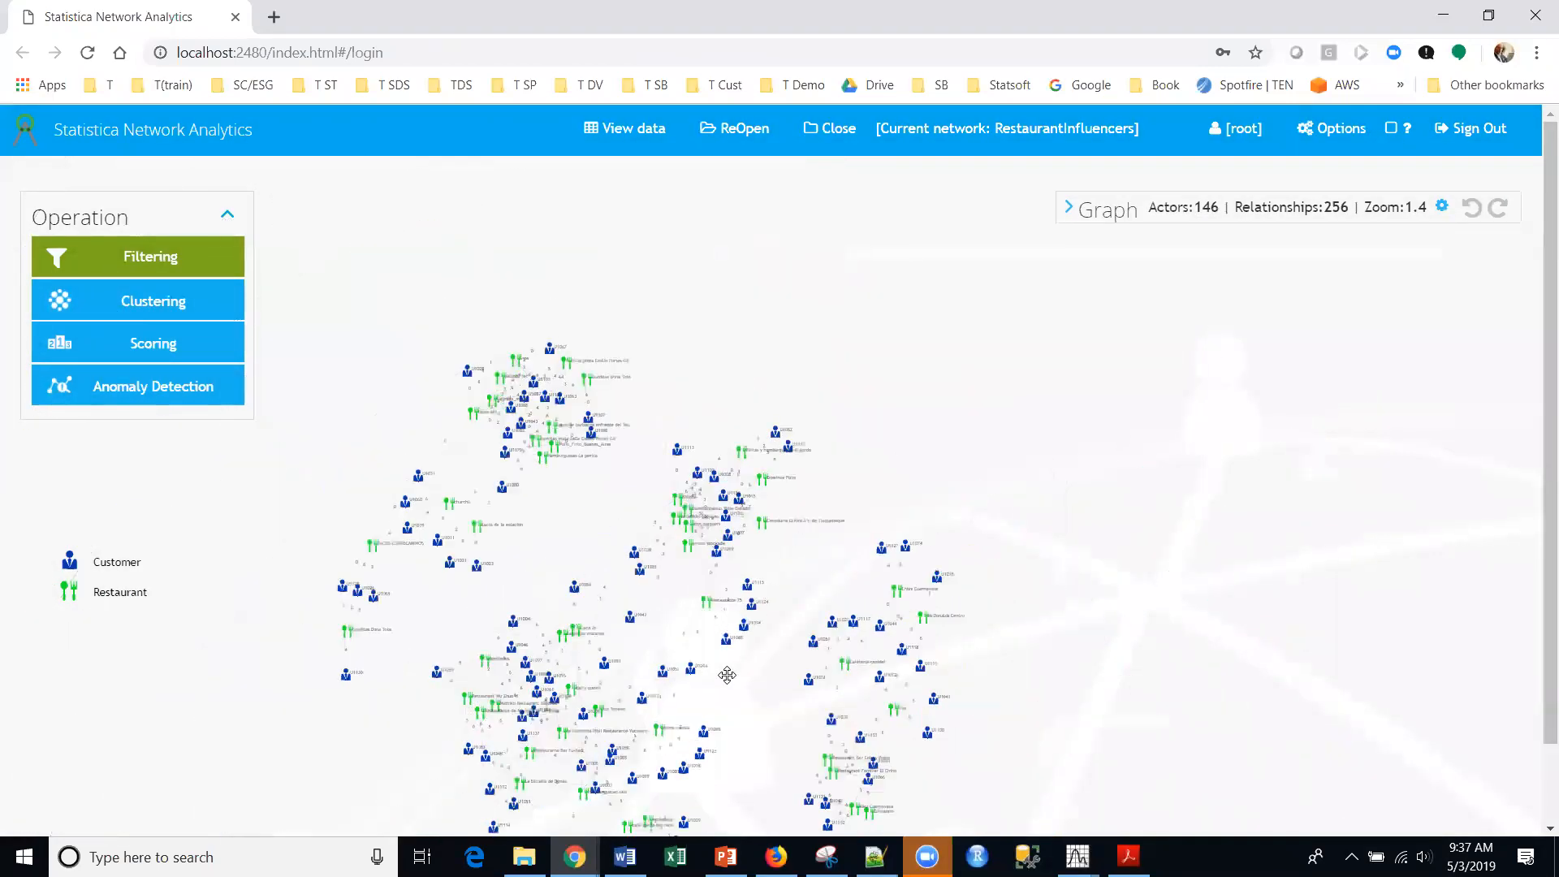
{"action": "left_click_drag", "start_coordinate": [775, 670], "coordinate": [902, 490]}
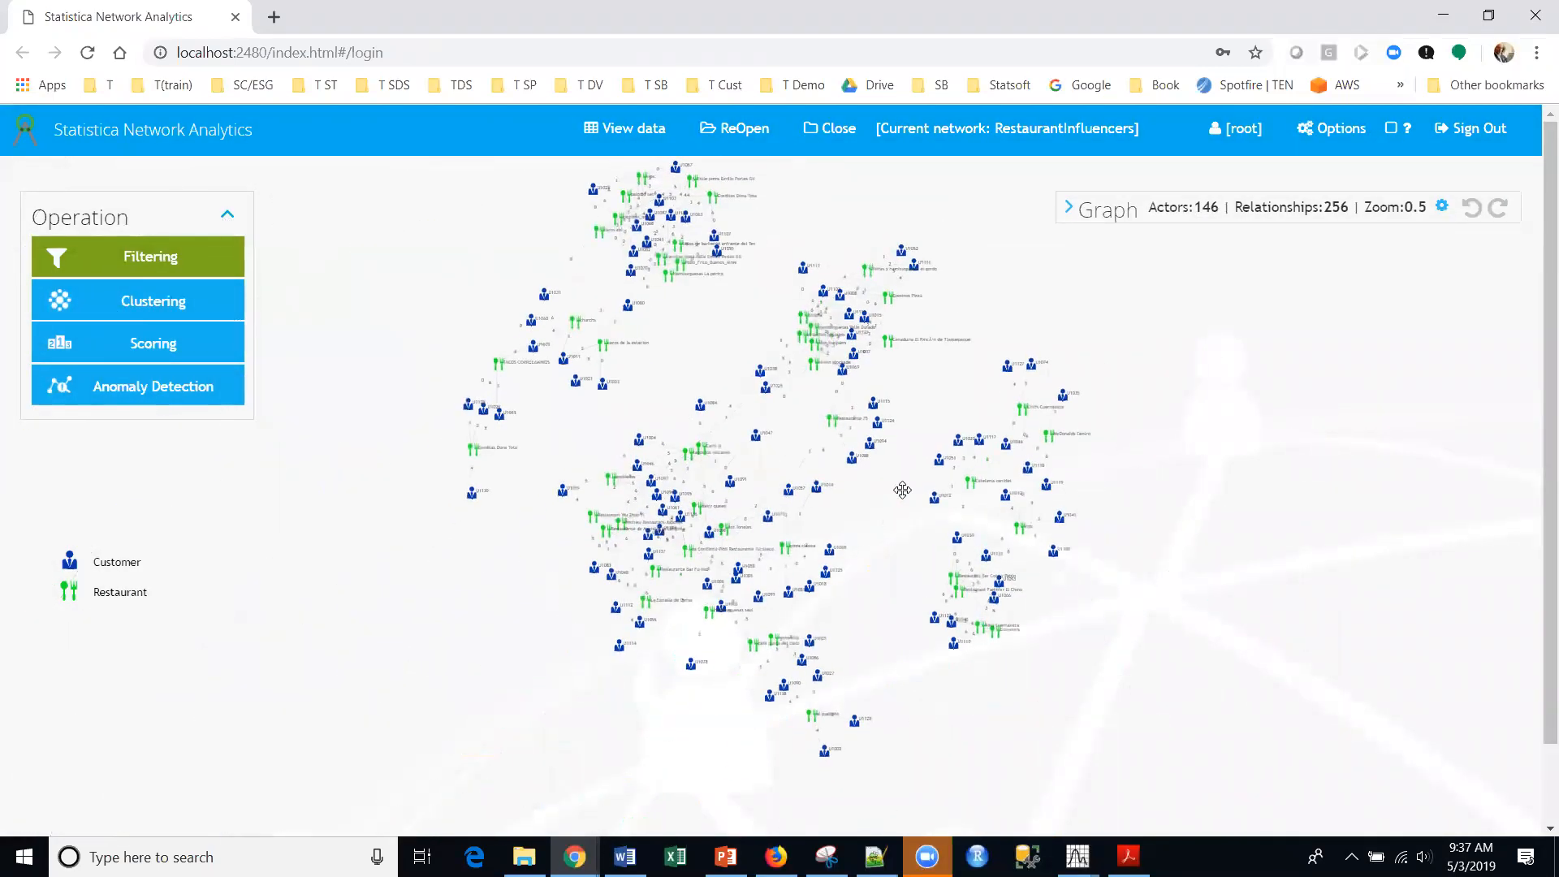
{"action": "scroll", "coordinate": [902, 490], "scroll_direction": "up", "scroll_amount": 2}
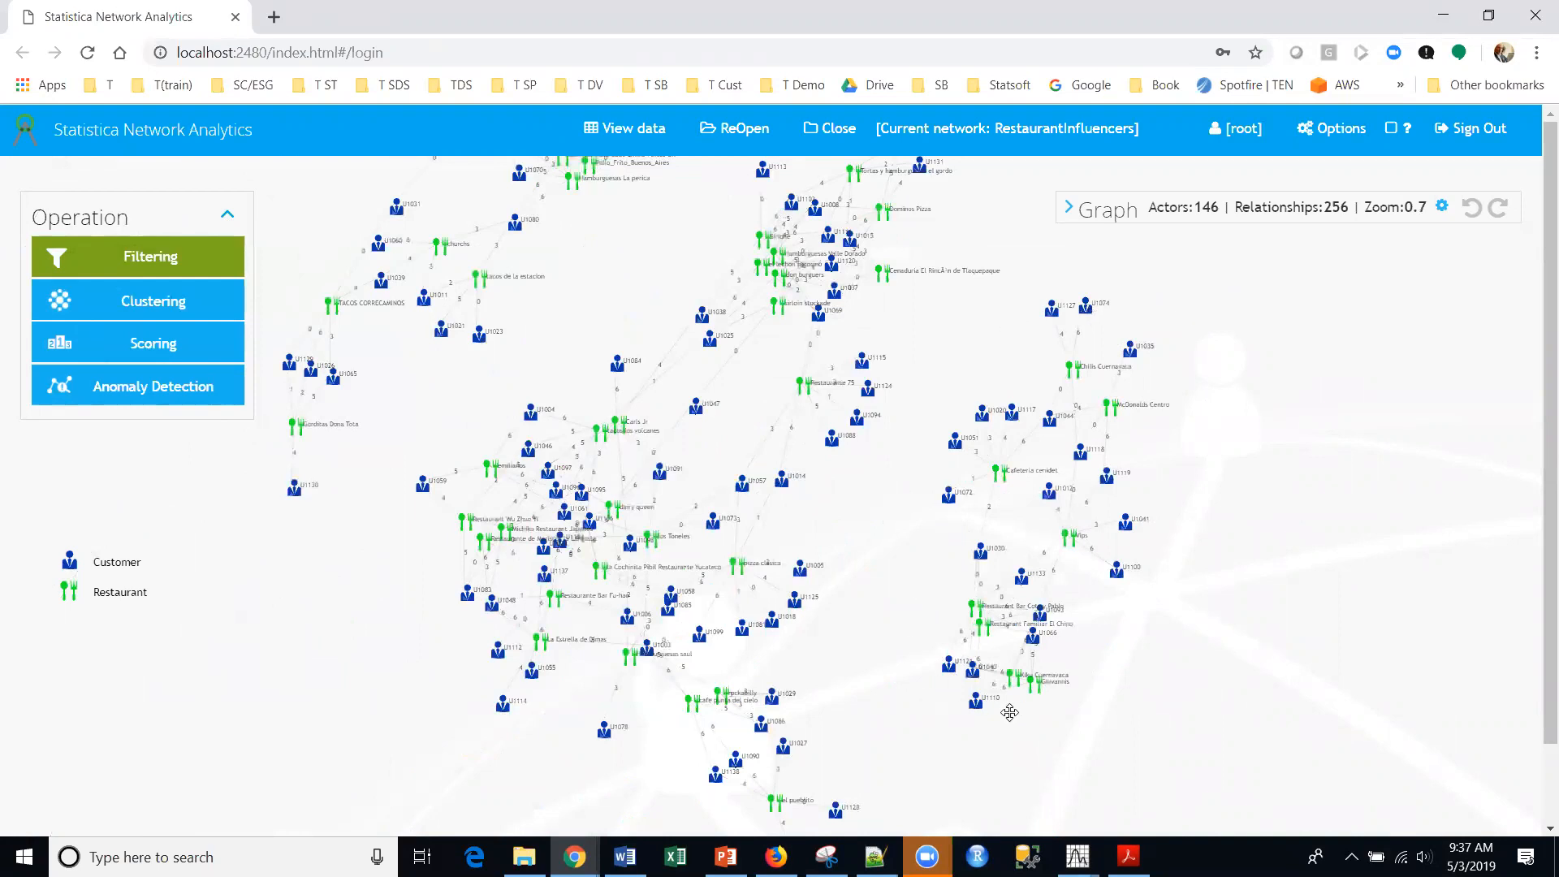
{"action": "left_click_drag", "start_coordinate": [926, 477], "coordinate": [1029, 609]}
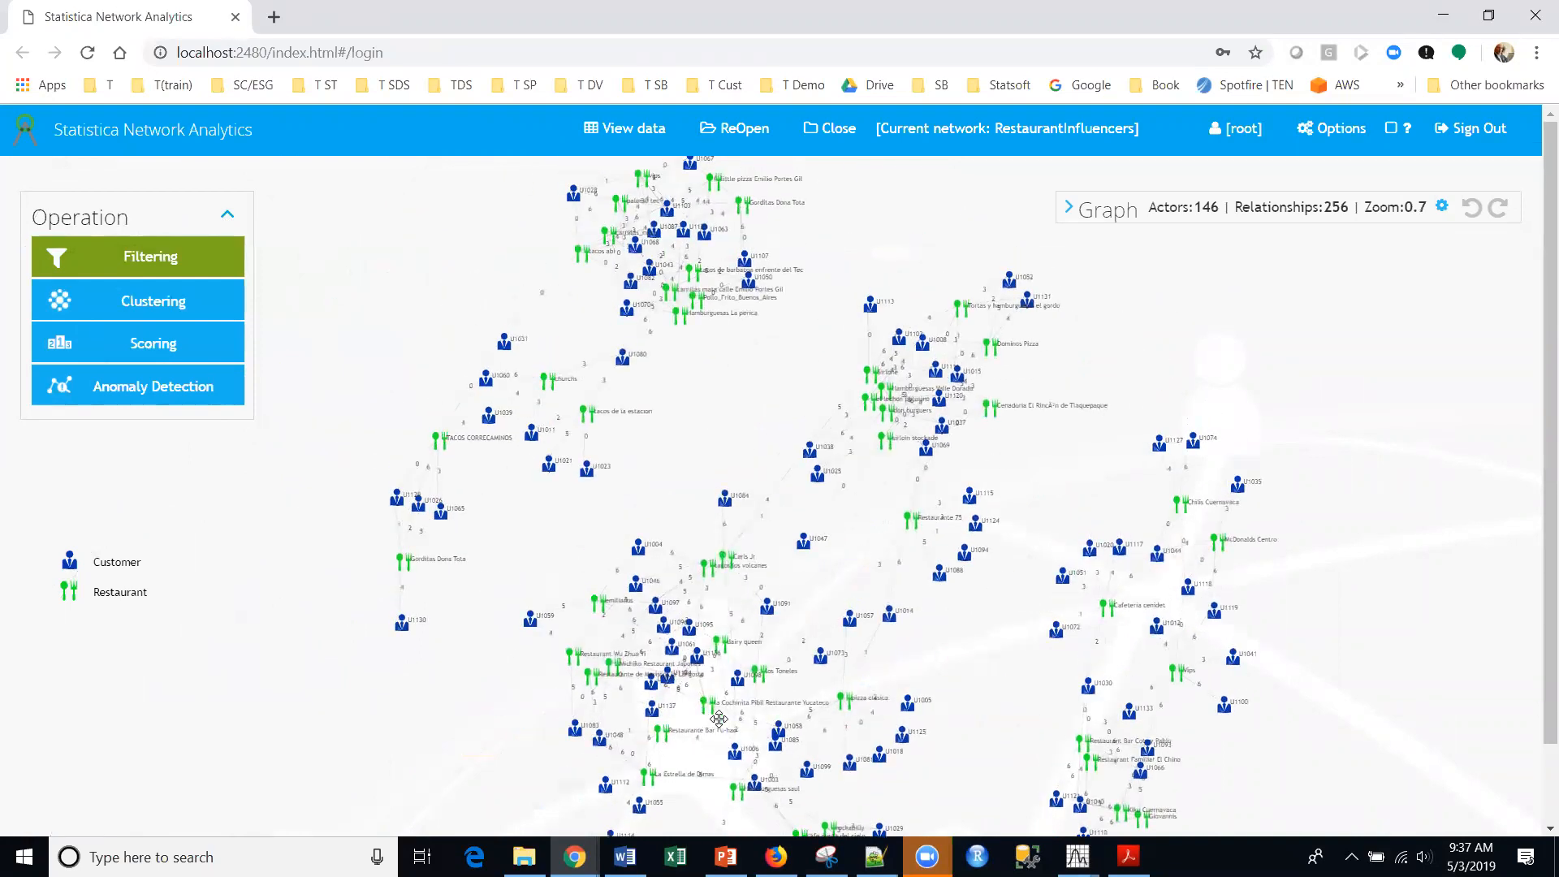
{"action": "left_click_drag", "start_coordinate": [752, 414], "coordinate": [823, 516]}
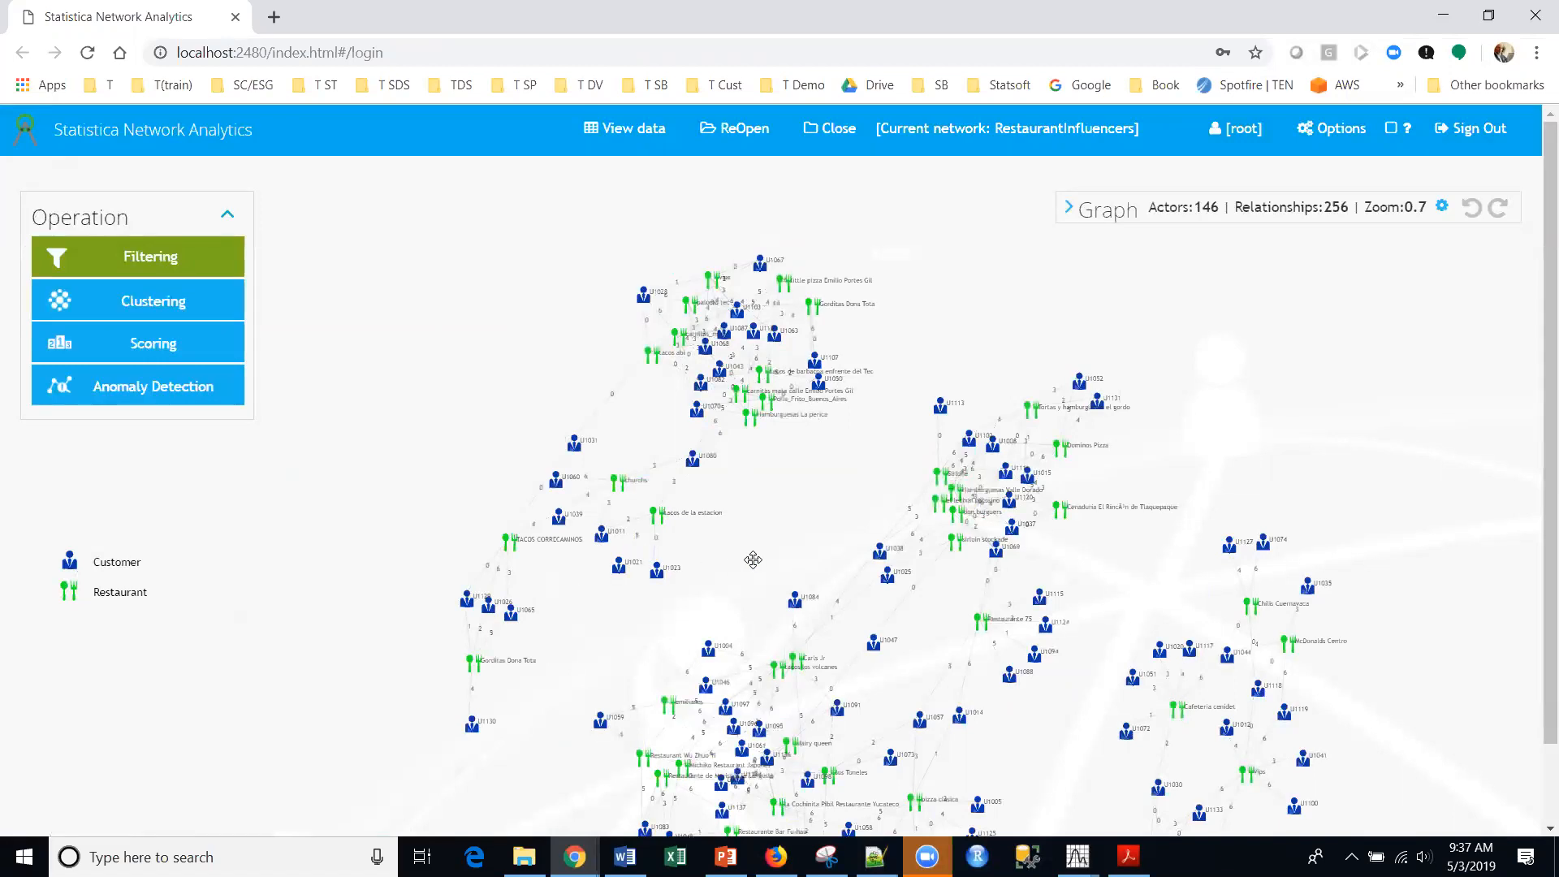
{"action": "left_click_drag", "start_coordinate": [783, 532], "coordinate": [615, 393]}
Run a clustering job with the summary "Linked Clusters" and load its result into the graph.
{"action": "left_click", "coordinate": [149, 316]}
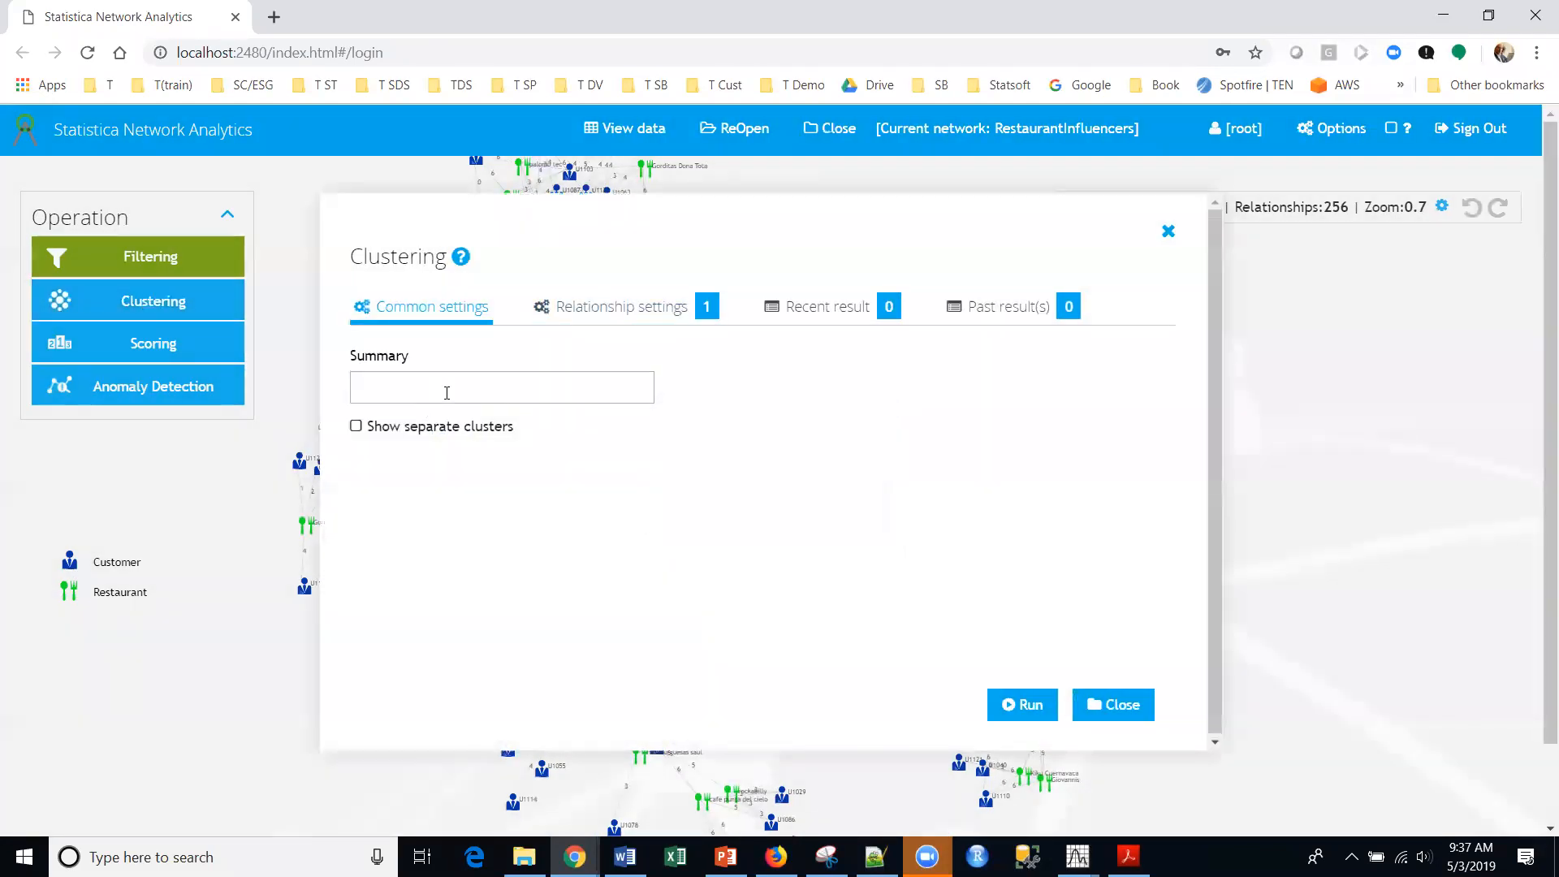
{"action": "left_click", "coordinate": [447, 392]}
{"action": "key", "text": "alt+Tab"}
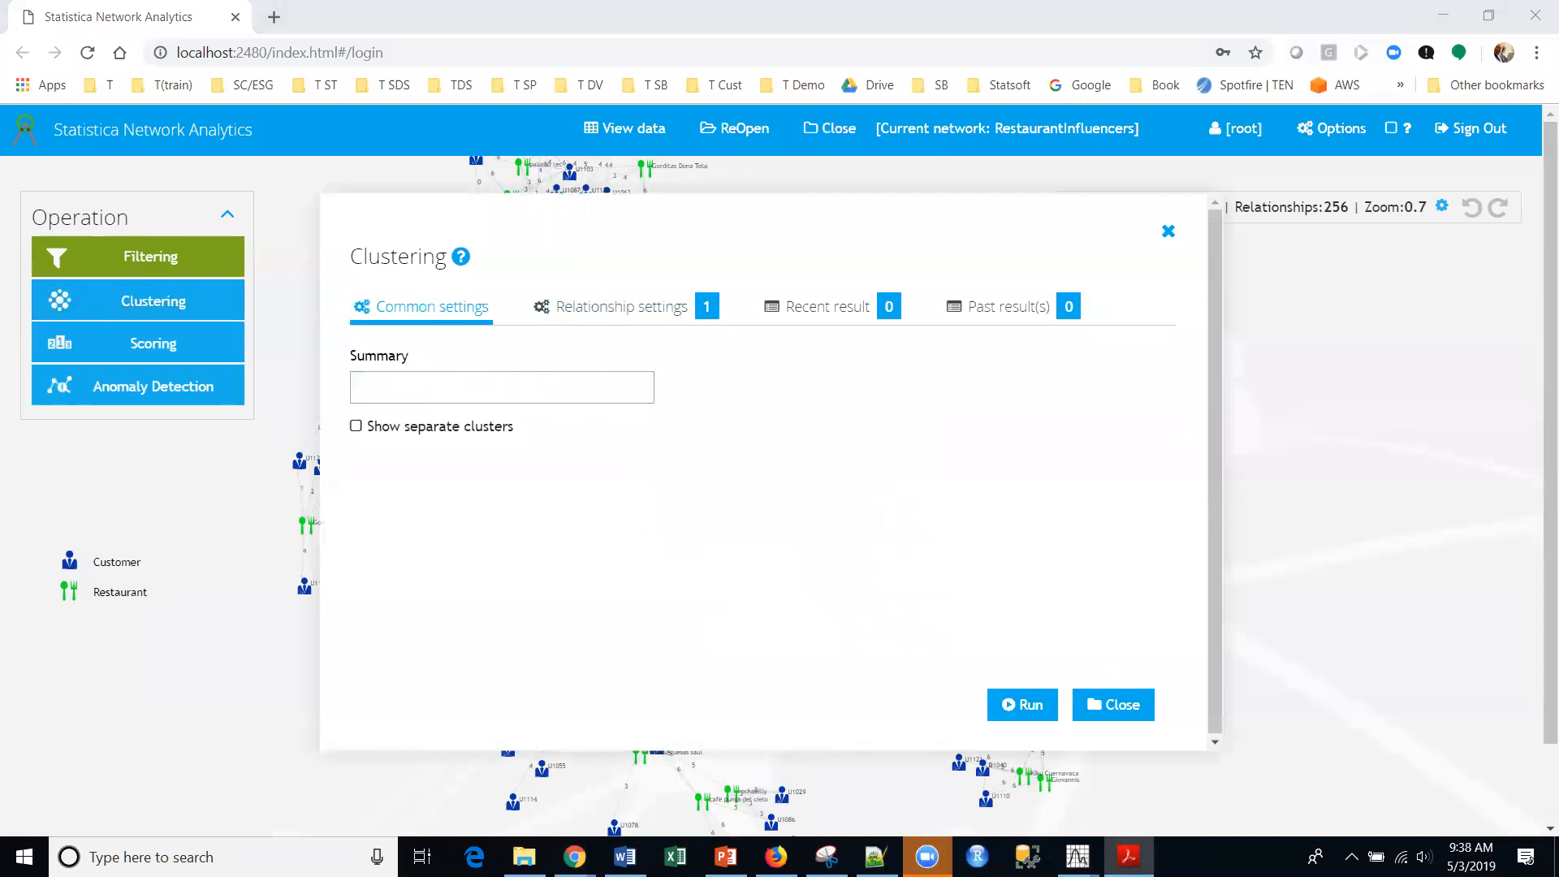
{"action": "left_click", "coordinate": [405, 385]}
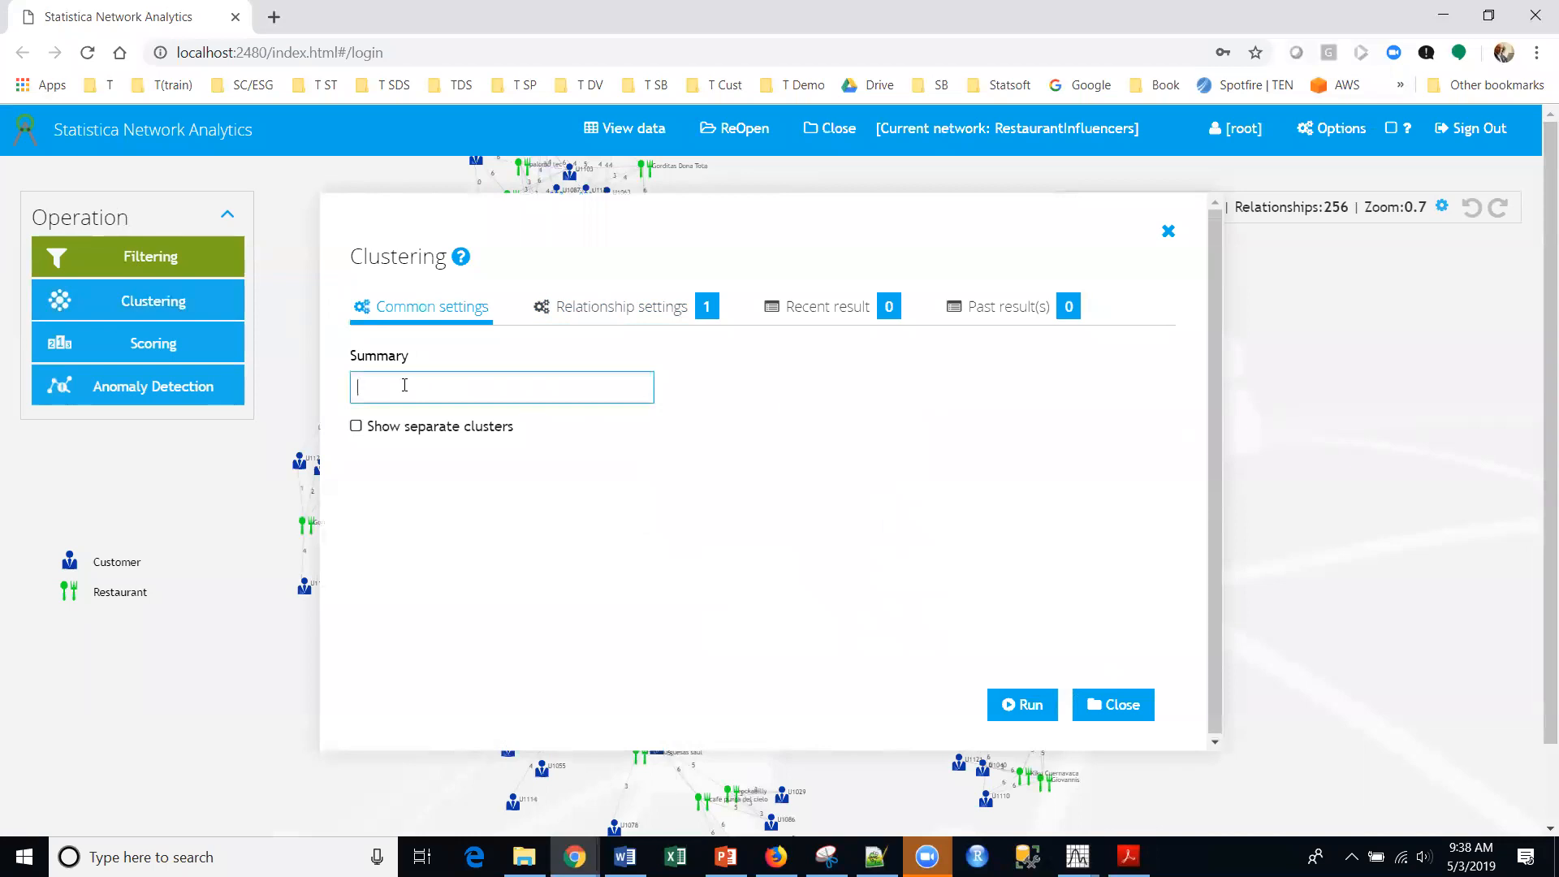
{"action": "type", "text": "Linked Clusters"}
{"action": "left_click", "coordinate": [1012, 706]}
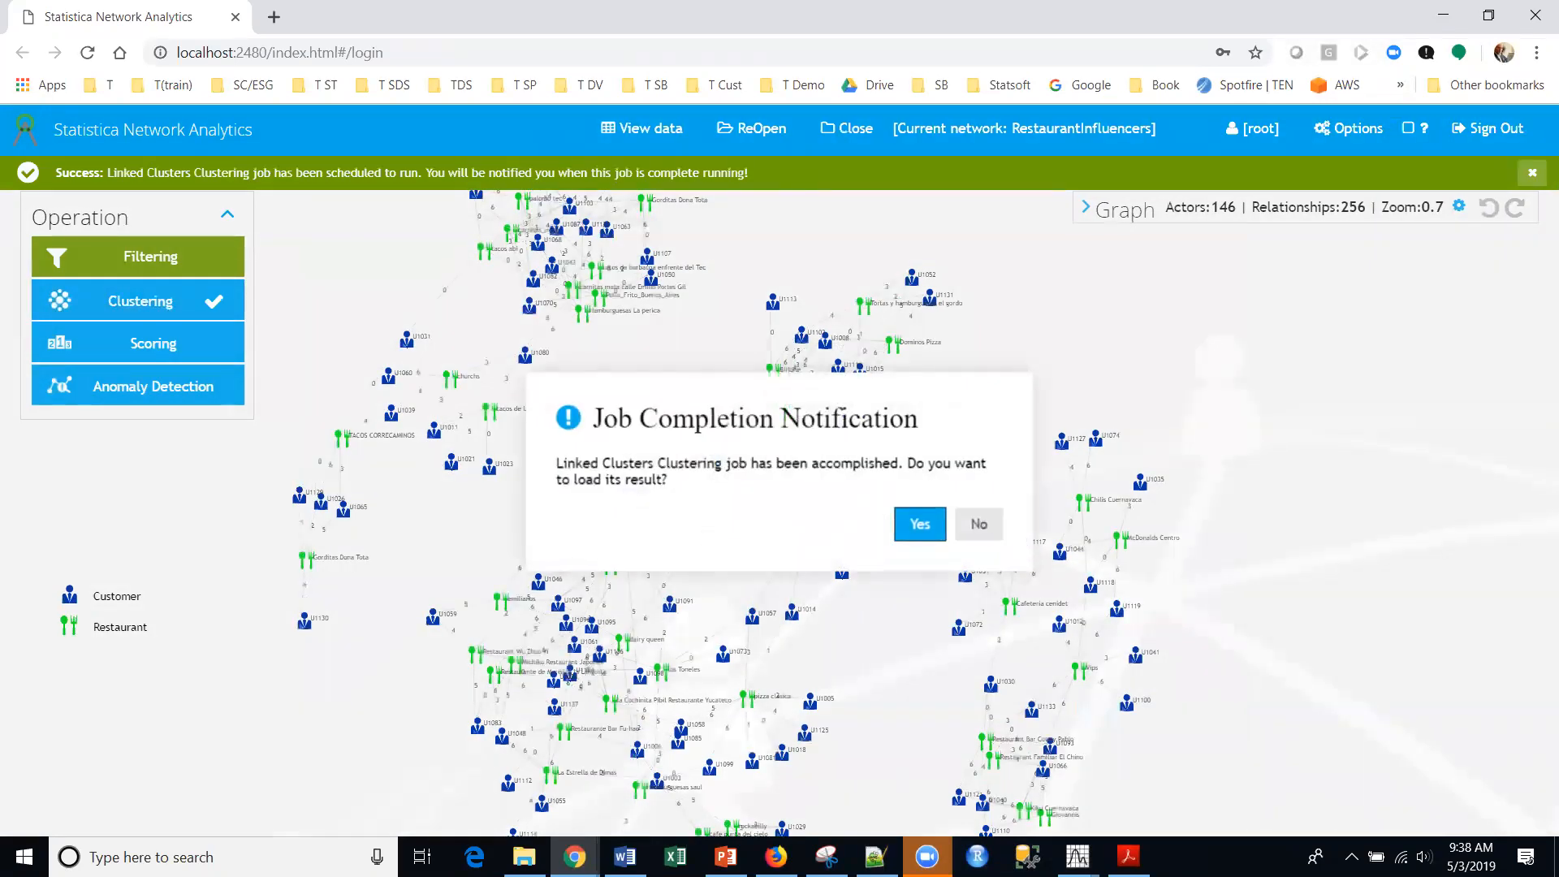
{"action": "left_click", "coordinate": [913, 524]}
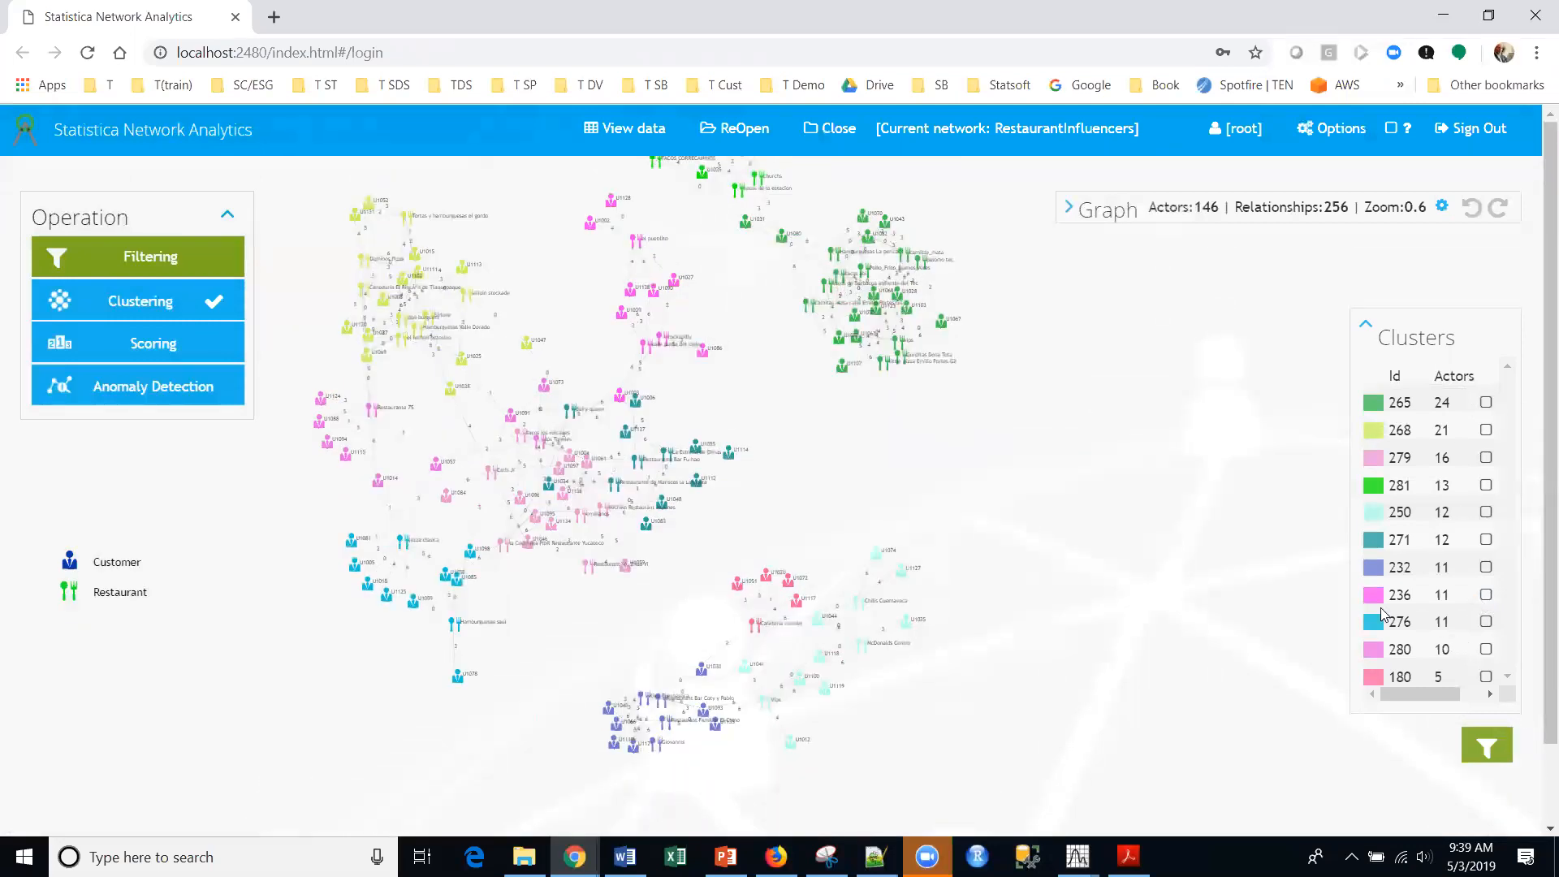
Rerun the clustering with Rating as the relationship weight property for Eats_at, and load the new result.
{"action": "left_click_drag", "start_coordinate": [901, 470], "coordinate": [974, 560]}
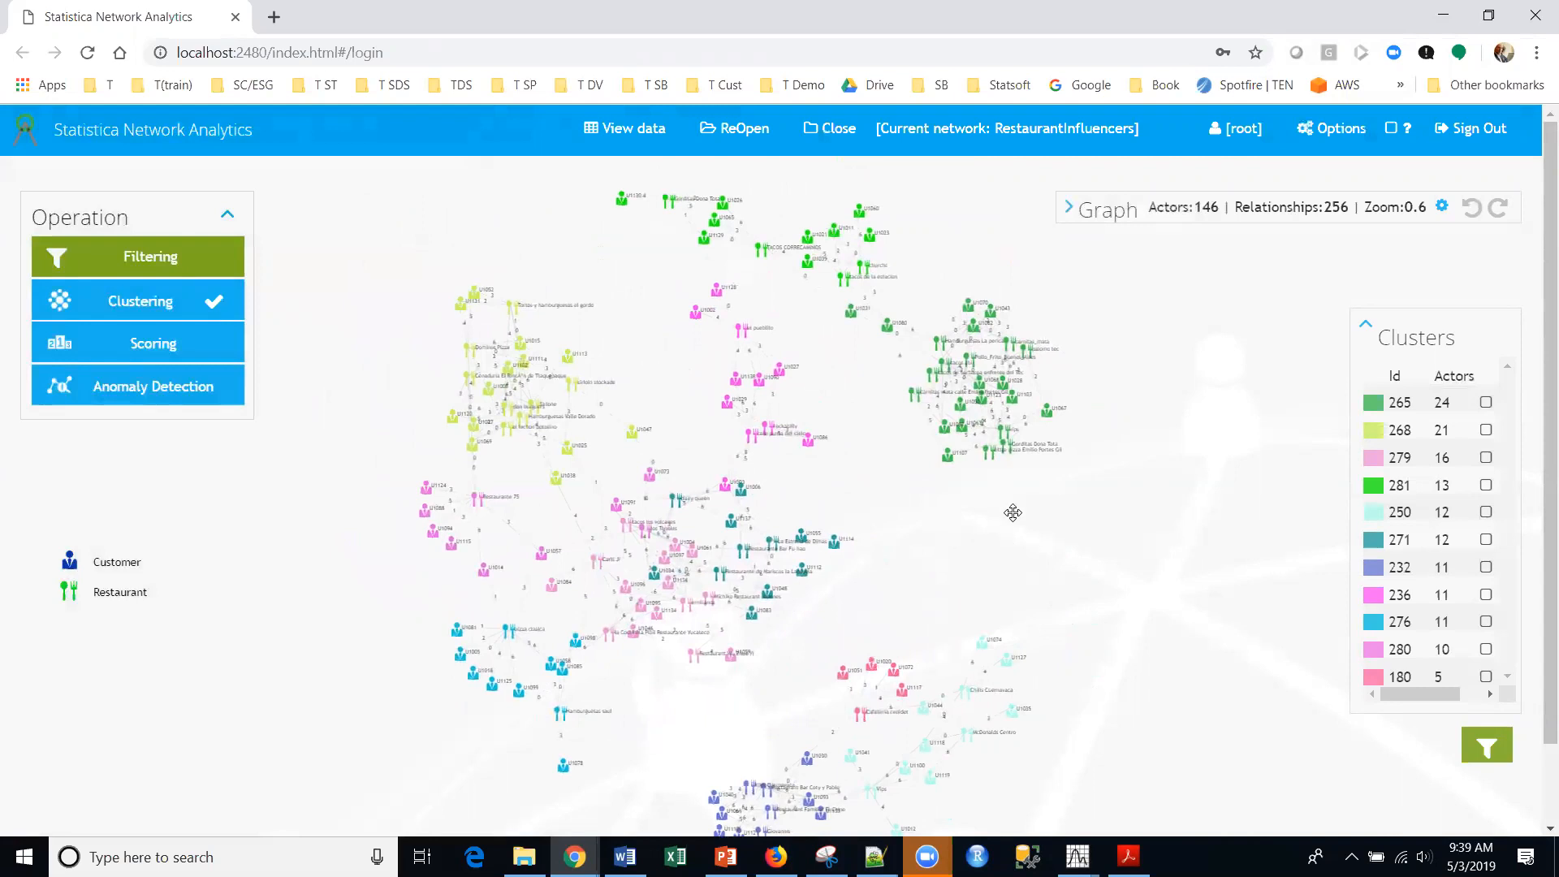
{"action": "key", "text": "alt+Tab"}
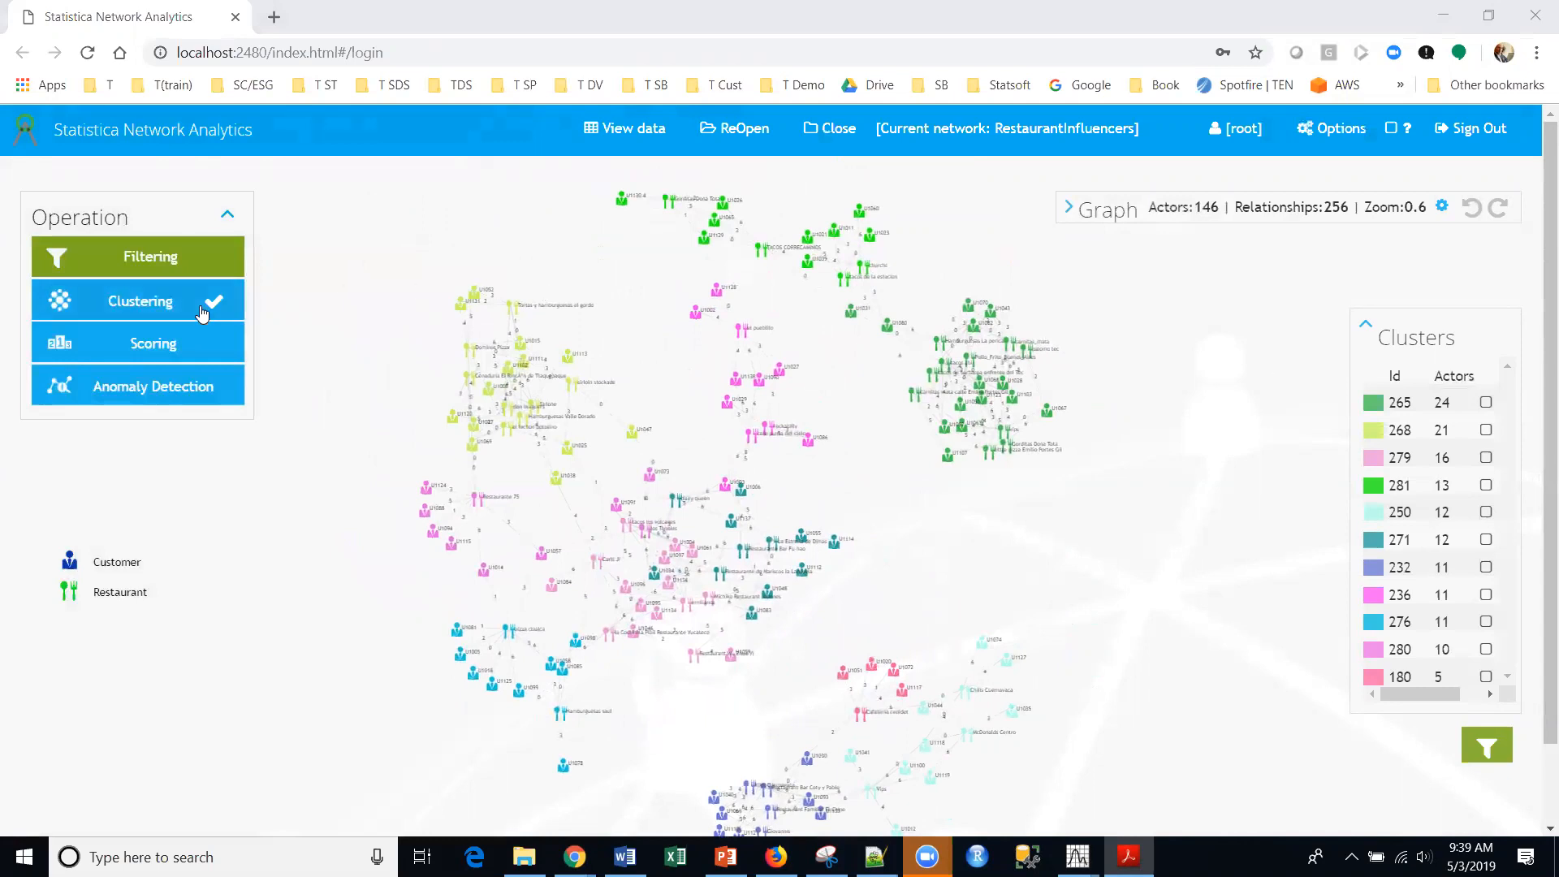
{"action": "left_click", "coordinate": [115, 303]}
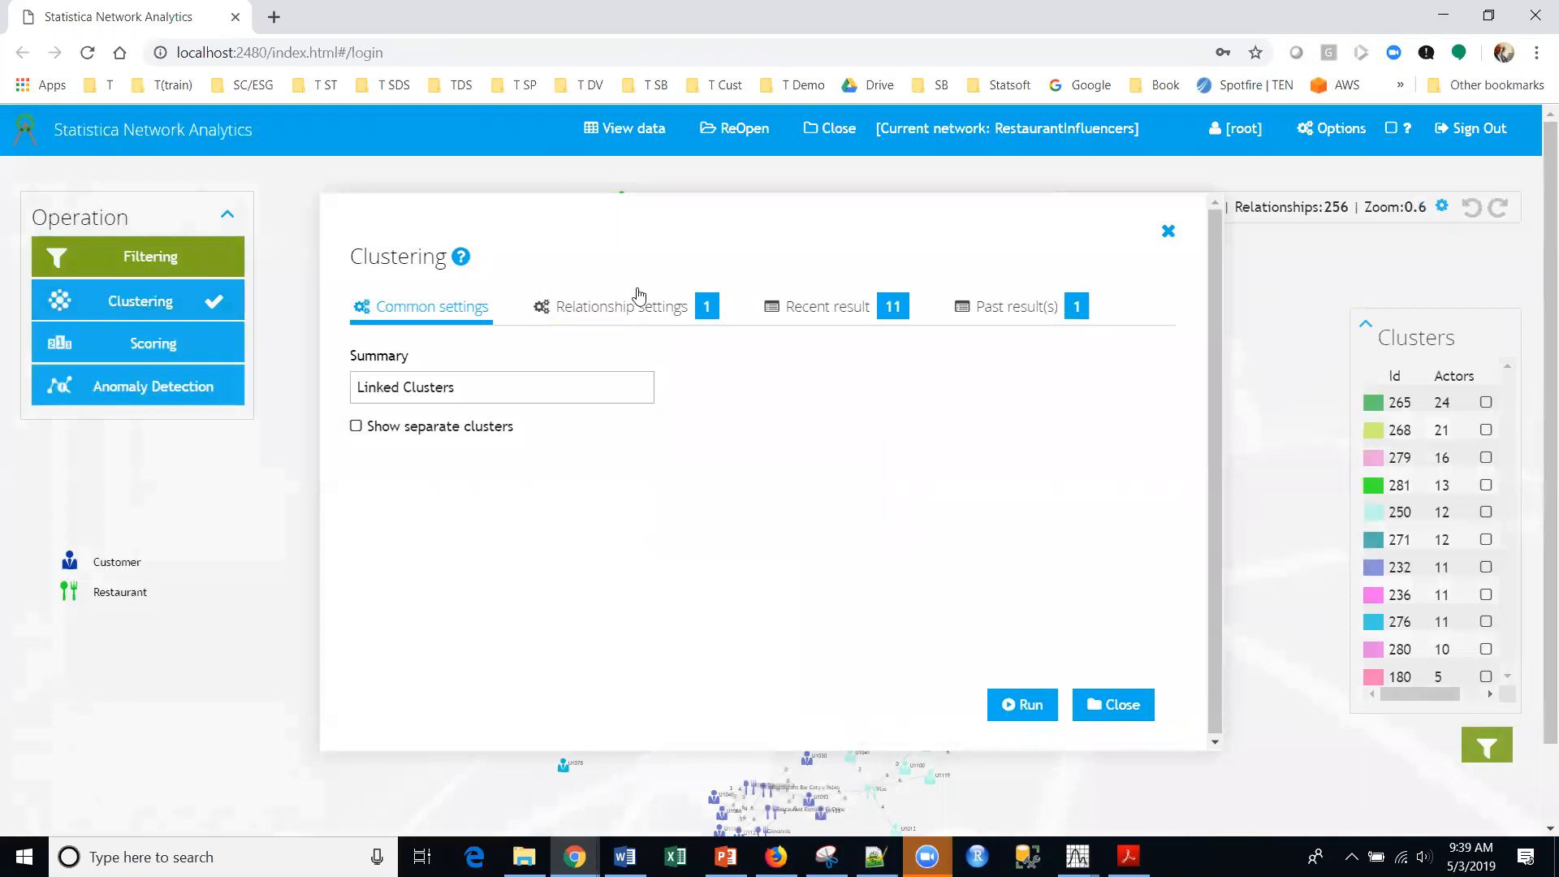
{"action": "left_click", "coordinate": [623, 310]}
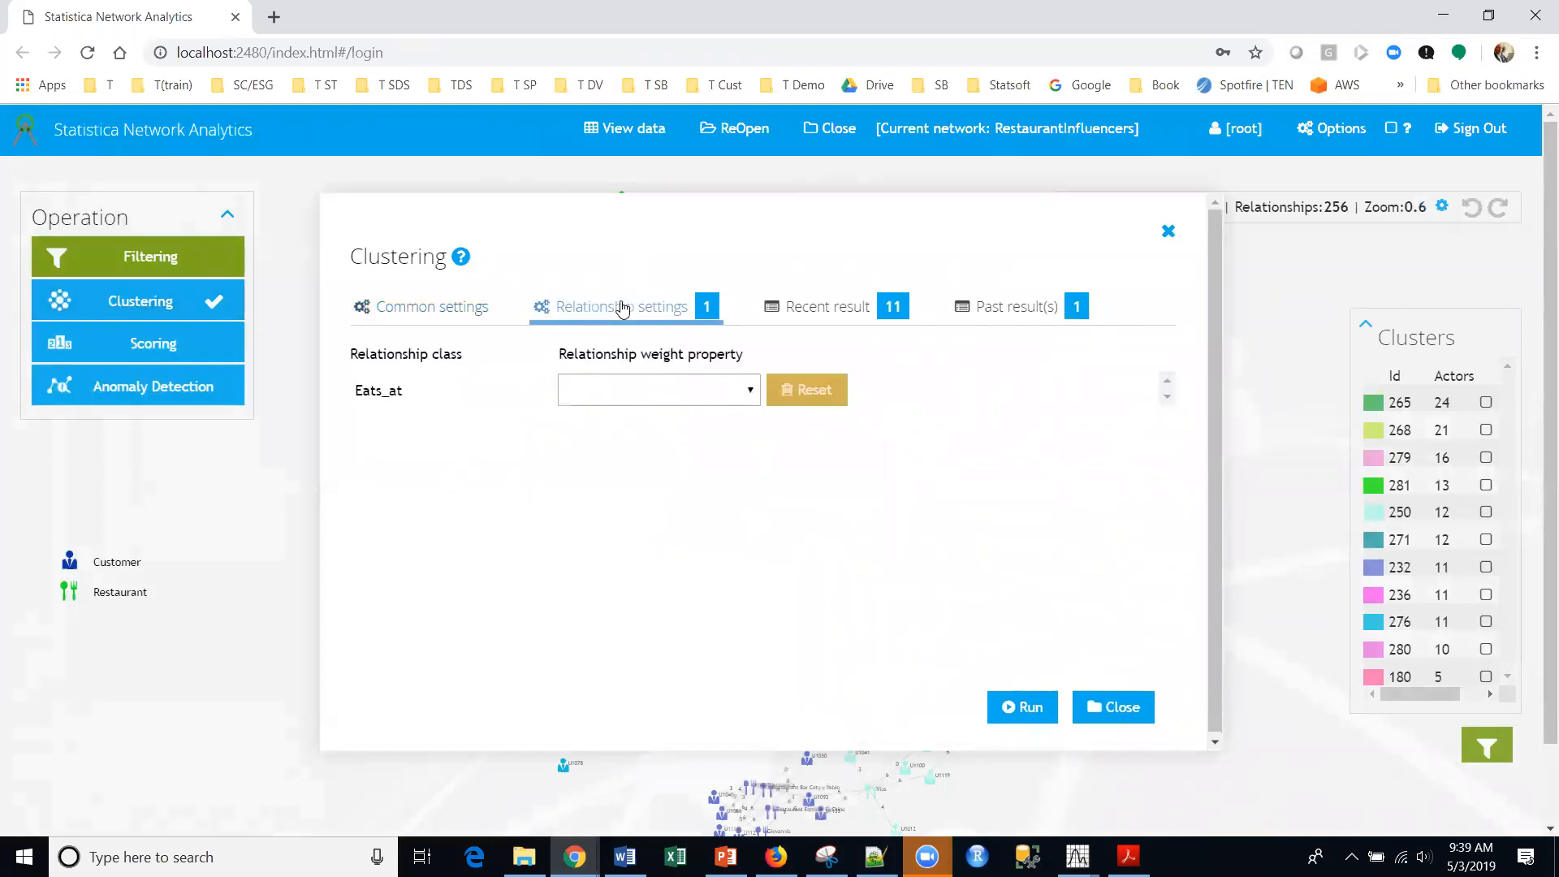
{"action": "left_click", "coordinate": [695, 391]}
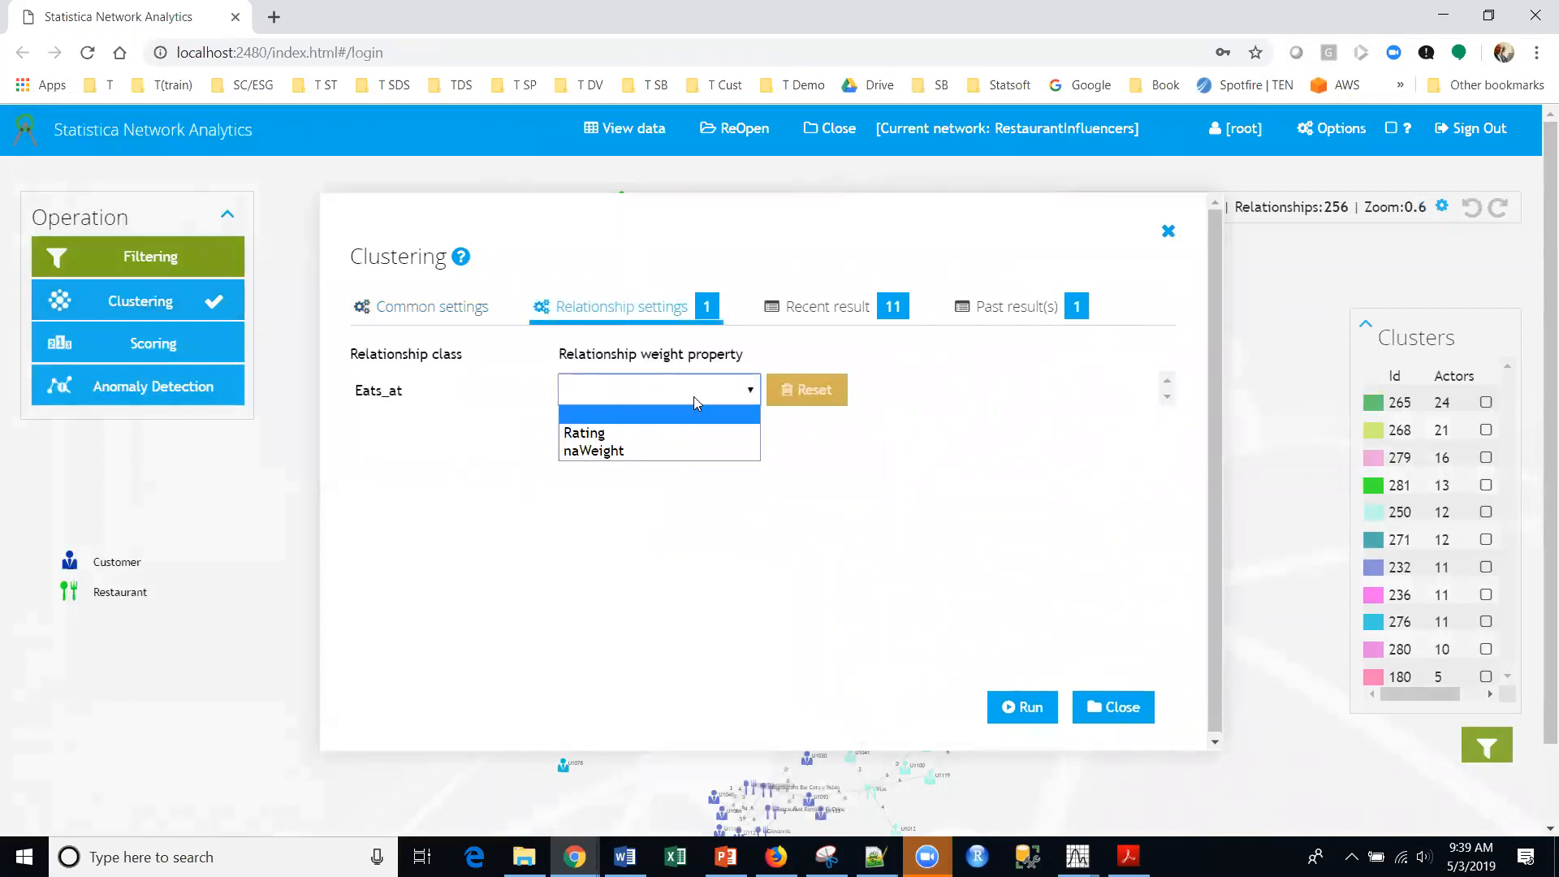
{"action": "left_click", "coordinate": [675, 434]}
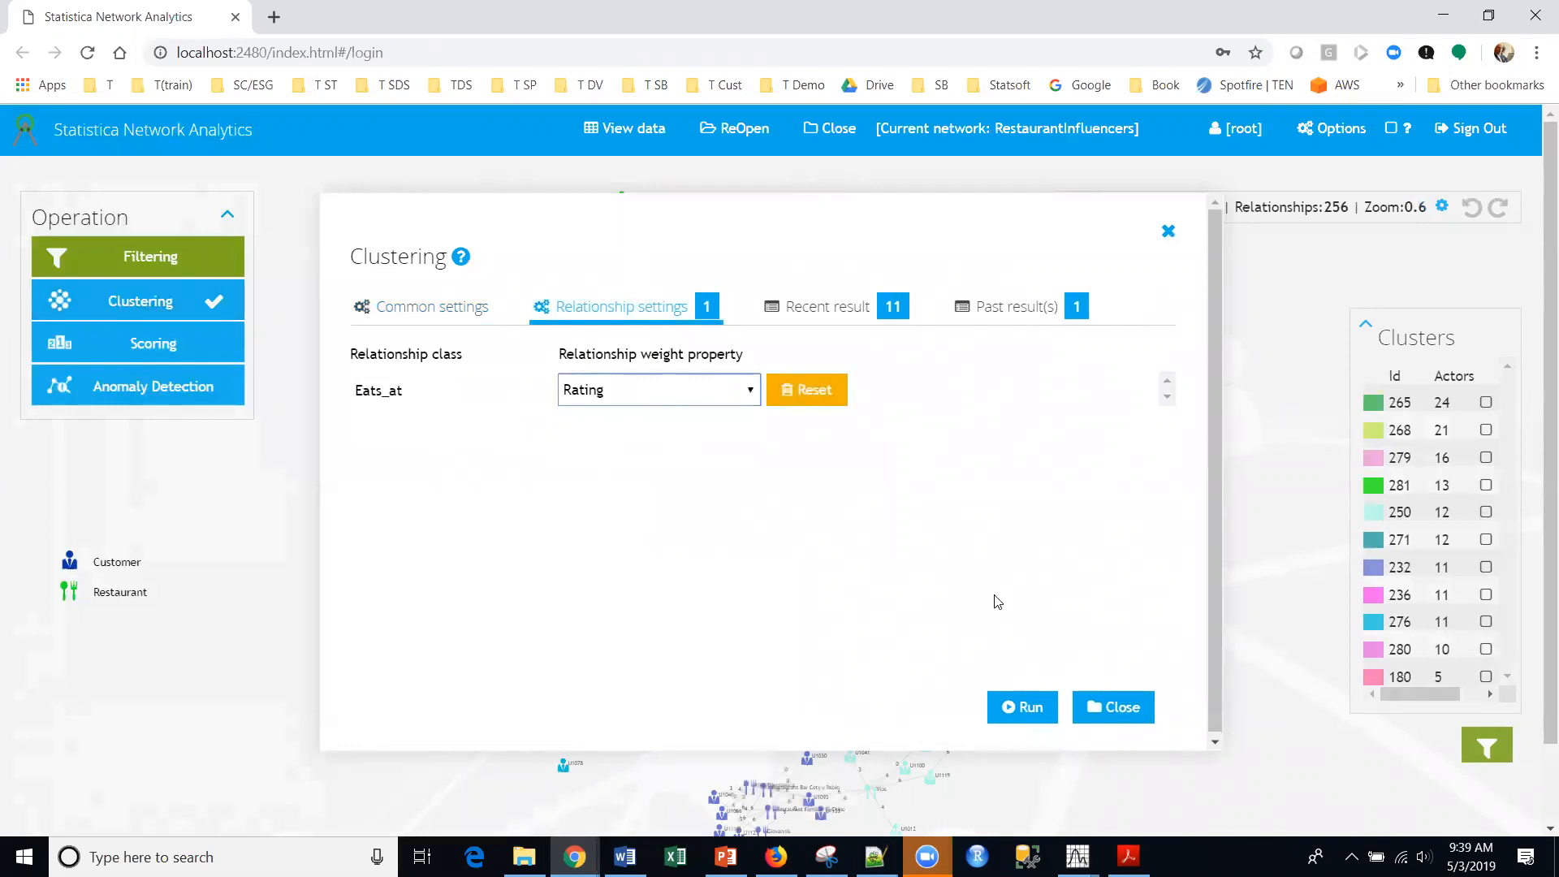
{"action": "left_click", "coordinate": [1025, 707]}
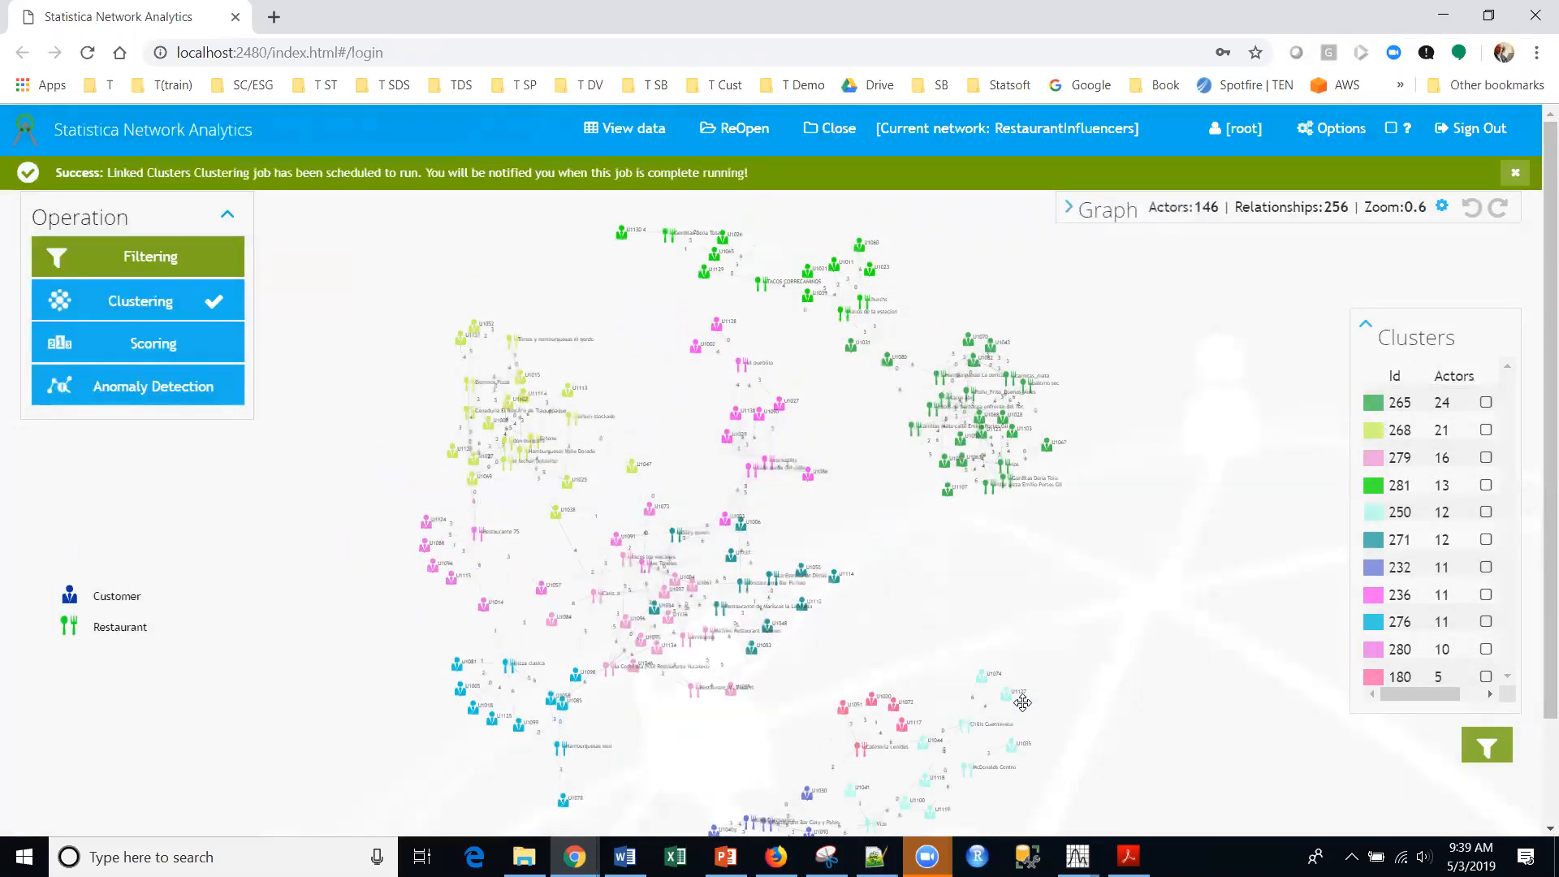
{"action": "left_click", "coordinate": [920, 524]}
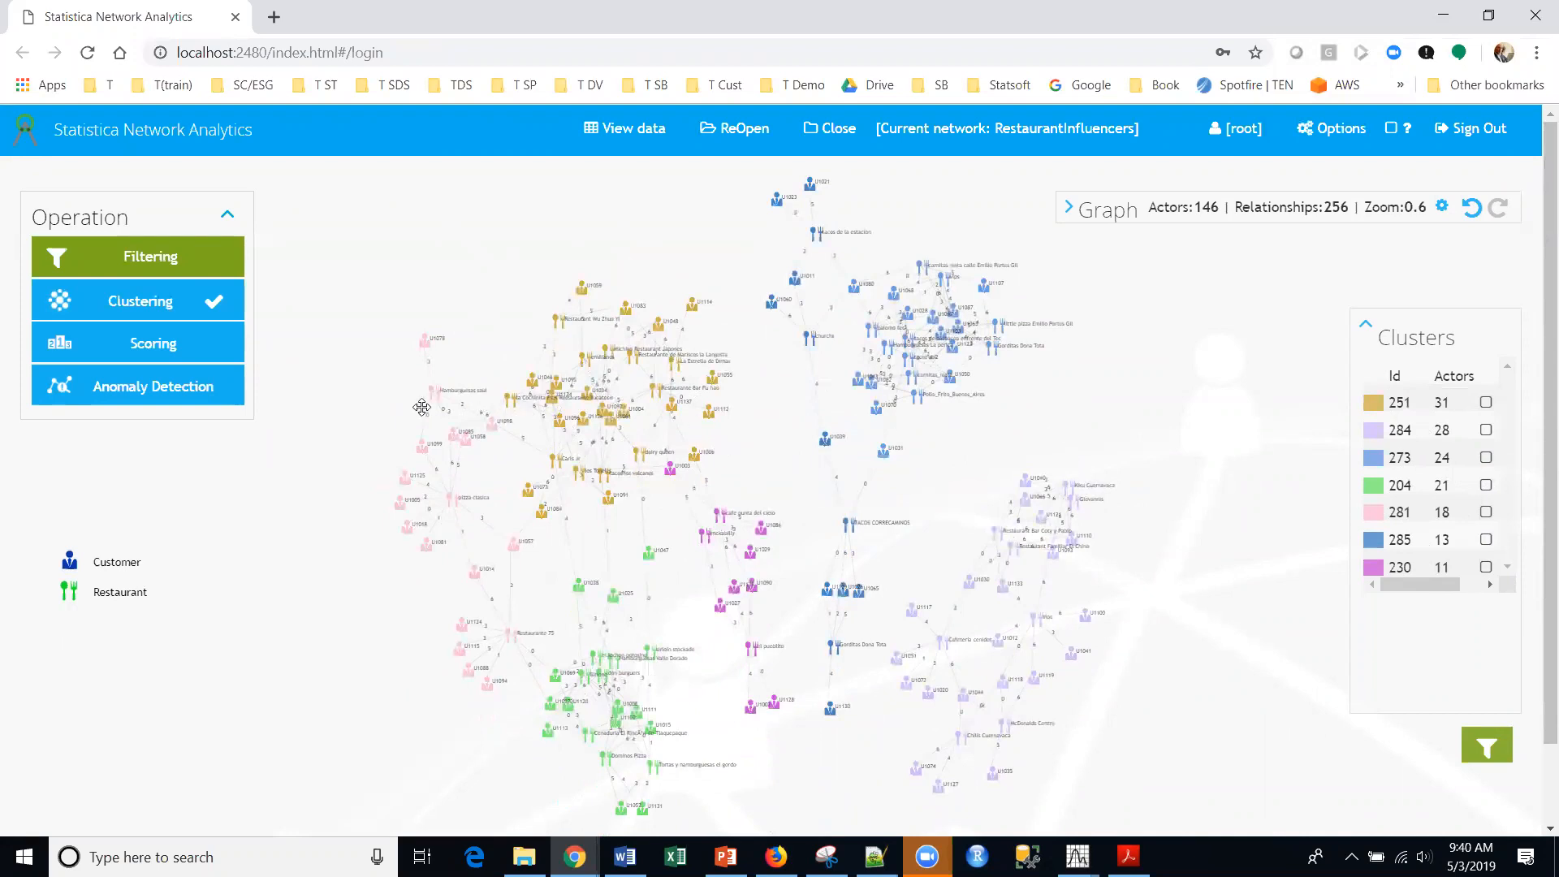
Download the recent clustering result as a CSV file for the Customer actor class.
{"action": "left_click", "coordinate": [79, 302]}
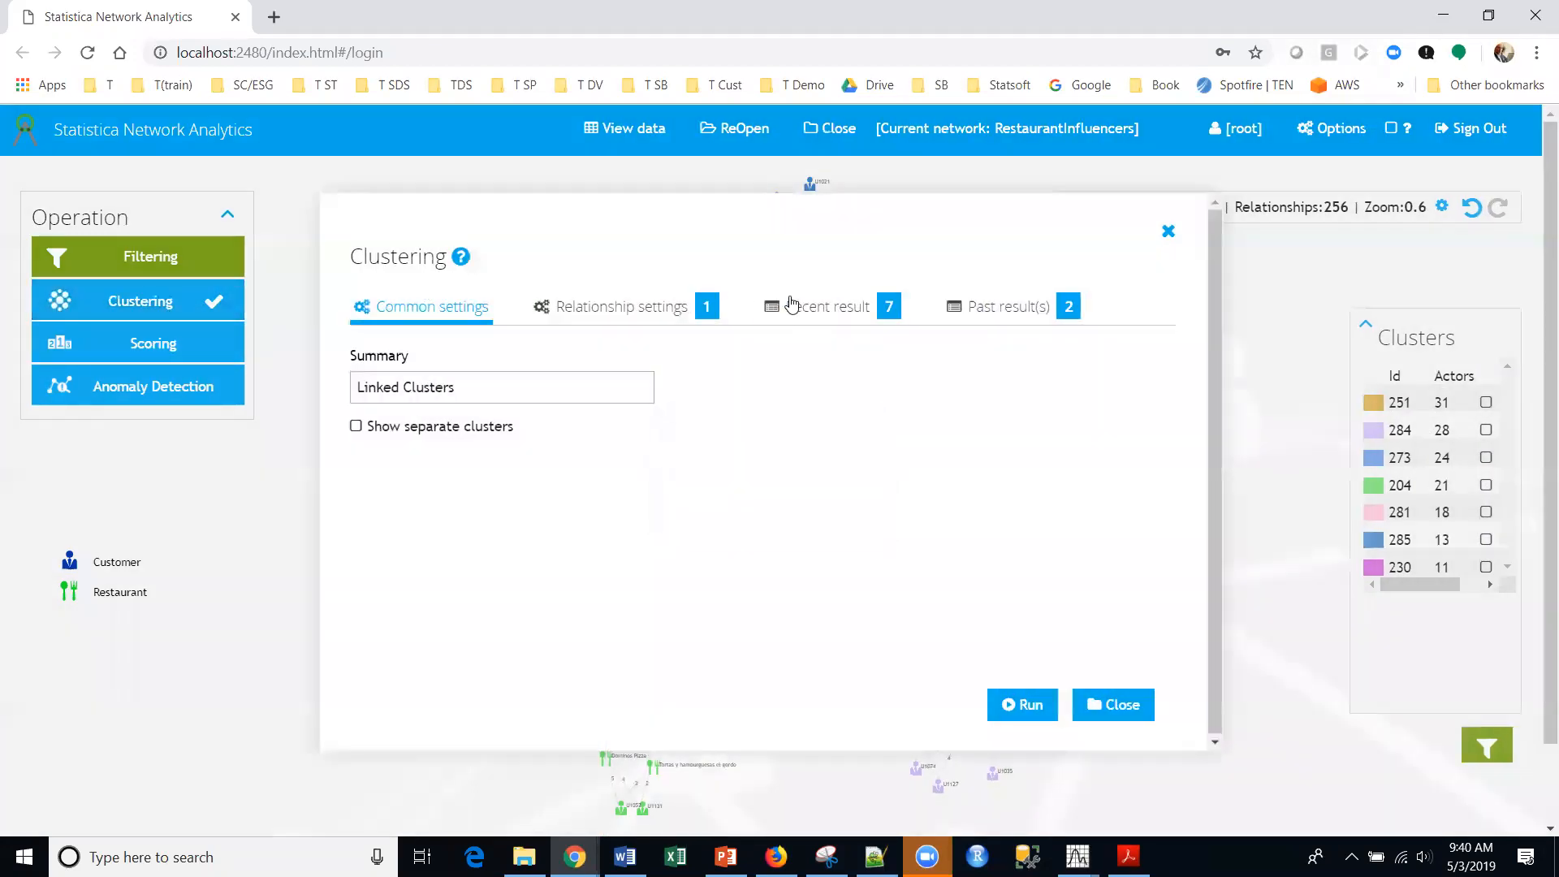
{"action": "left_click", "coordinate": [799, 306]}
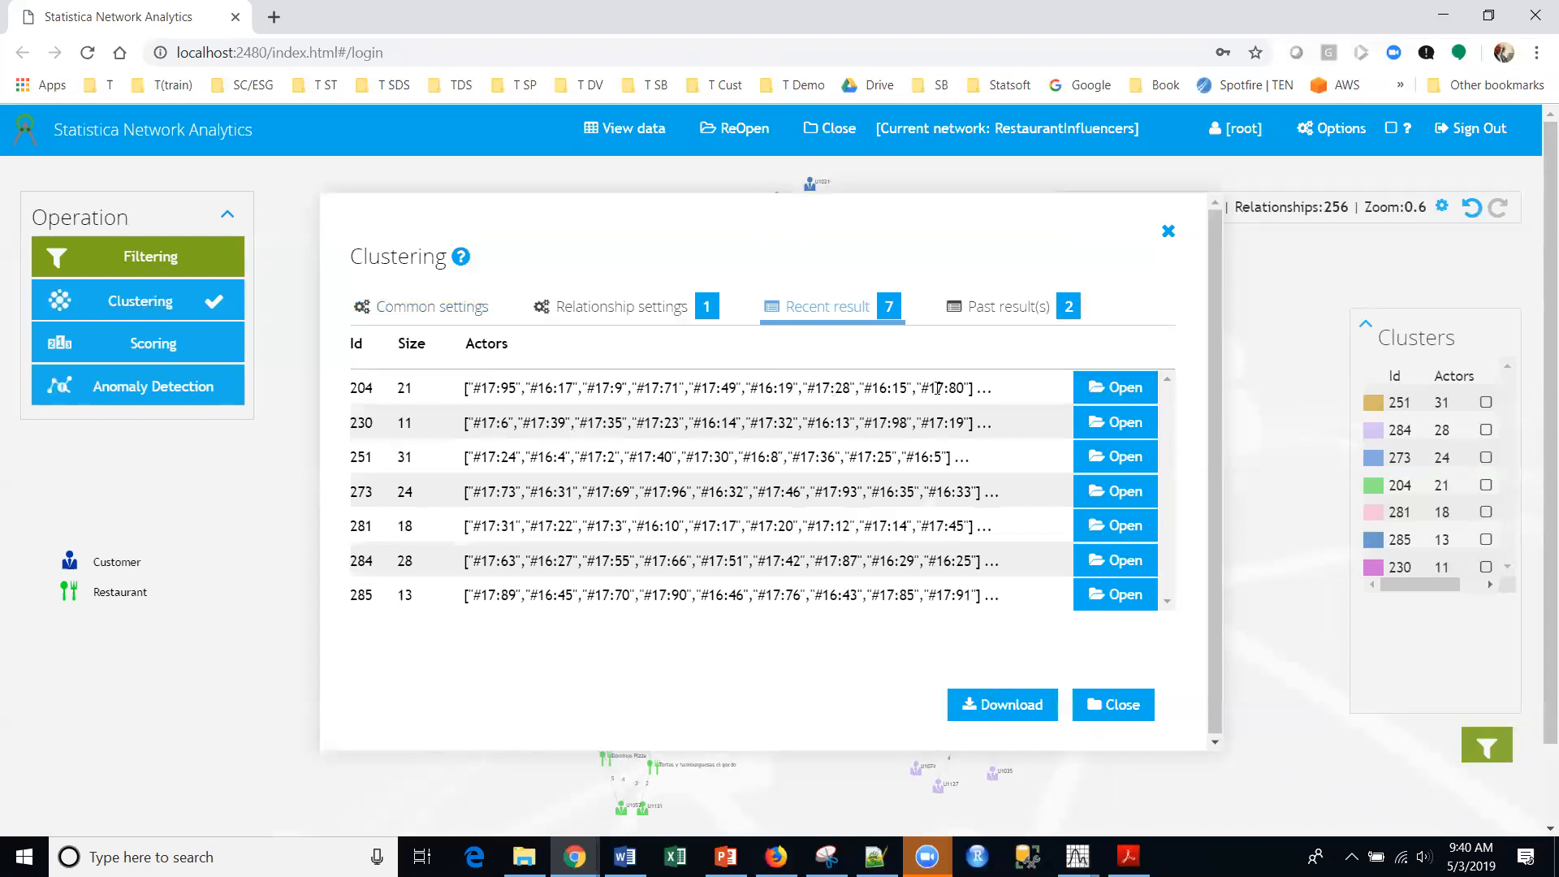
{"action": "left_click", "coordinate": [989, 705]}
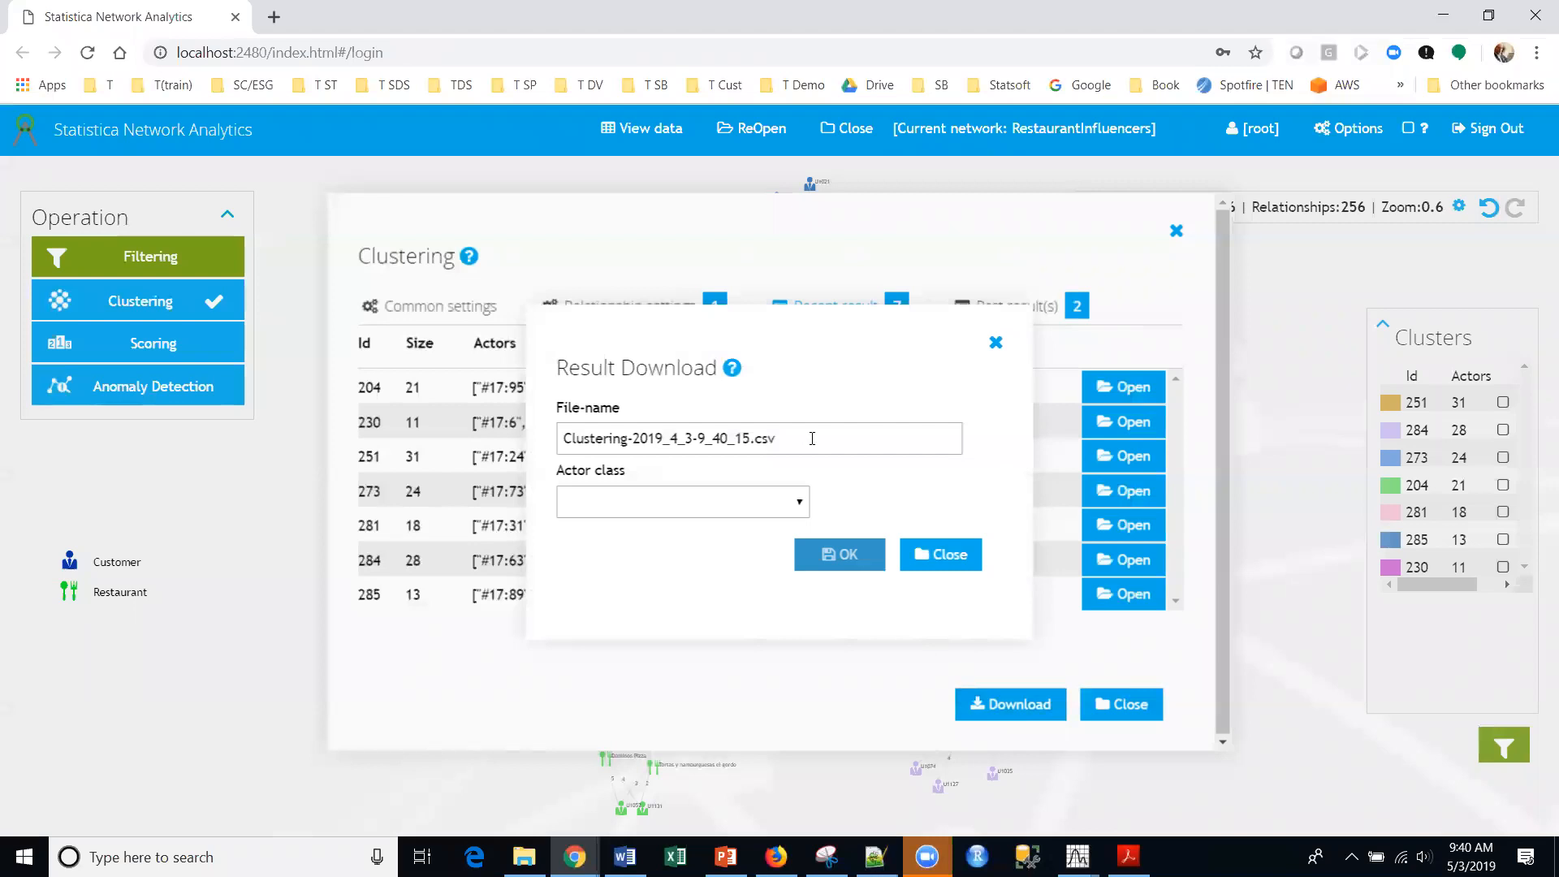
{"action": "left_click", "coordinate": [788, 502]}
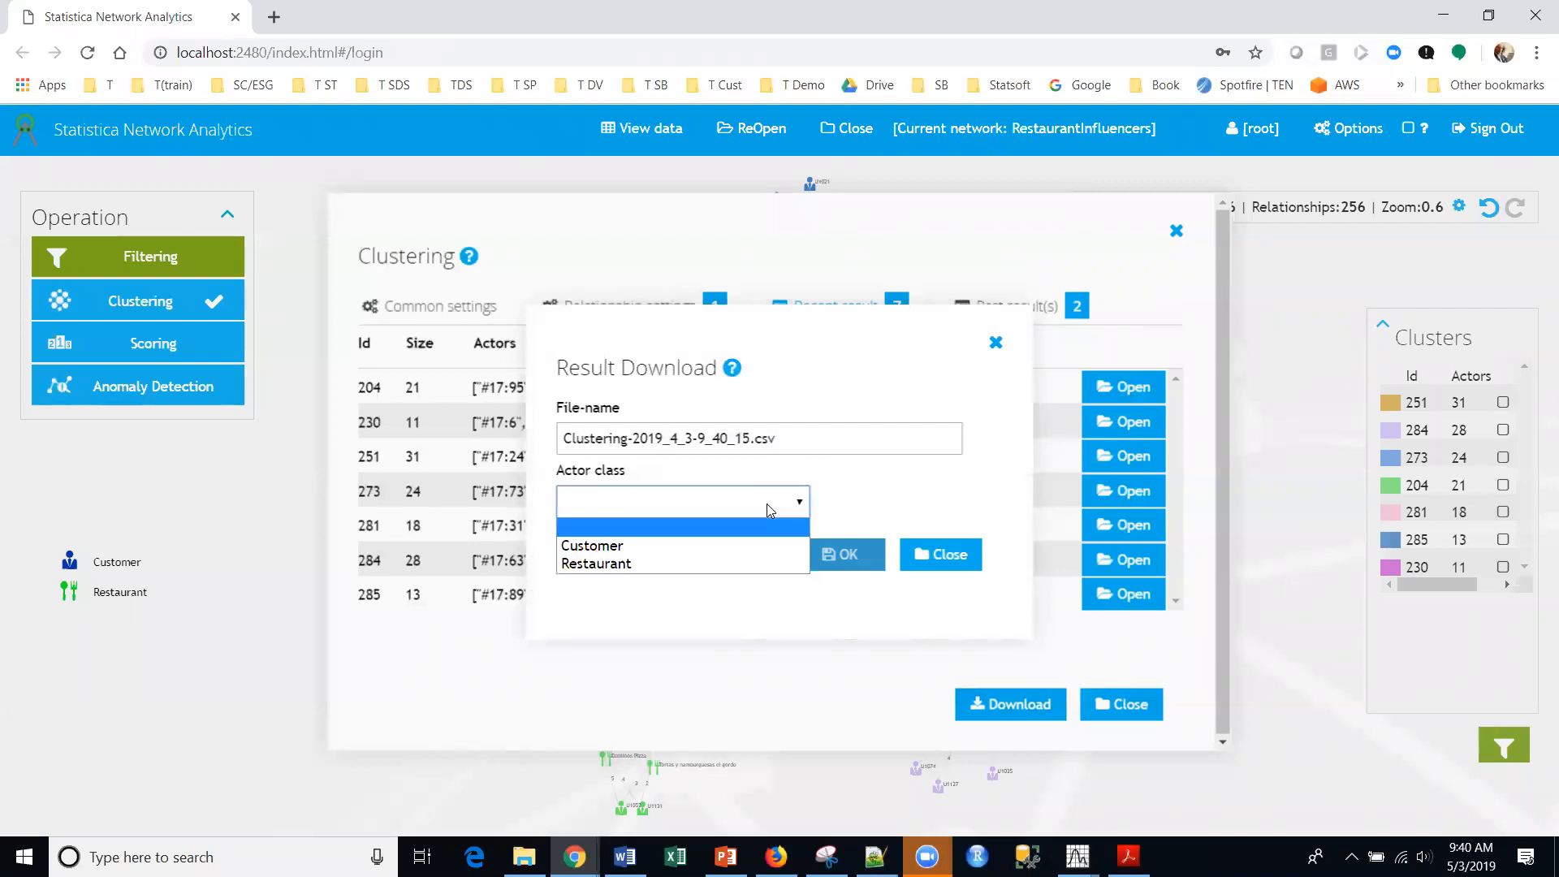
{"action": "left_click", "coordinate": [757, 545]}
{"action": "left_click", "coordinate": [853, 555]}
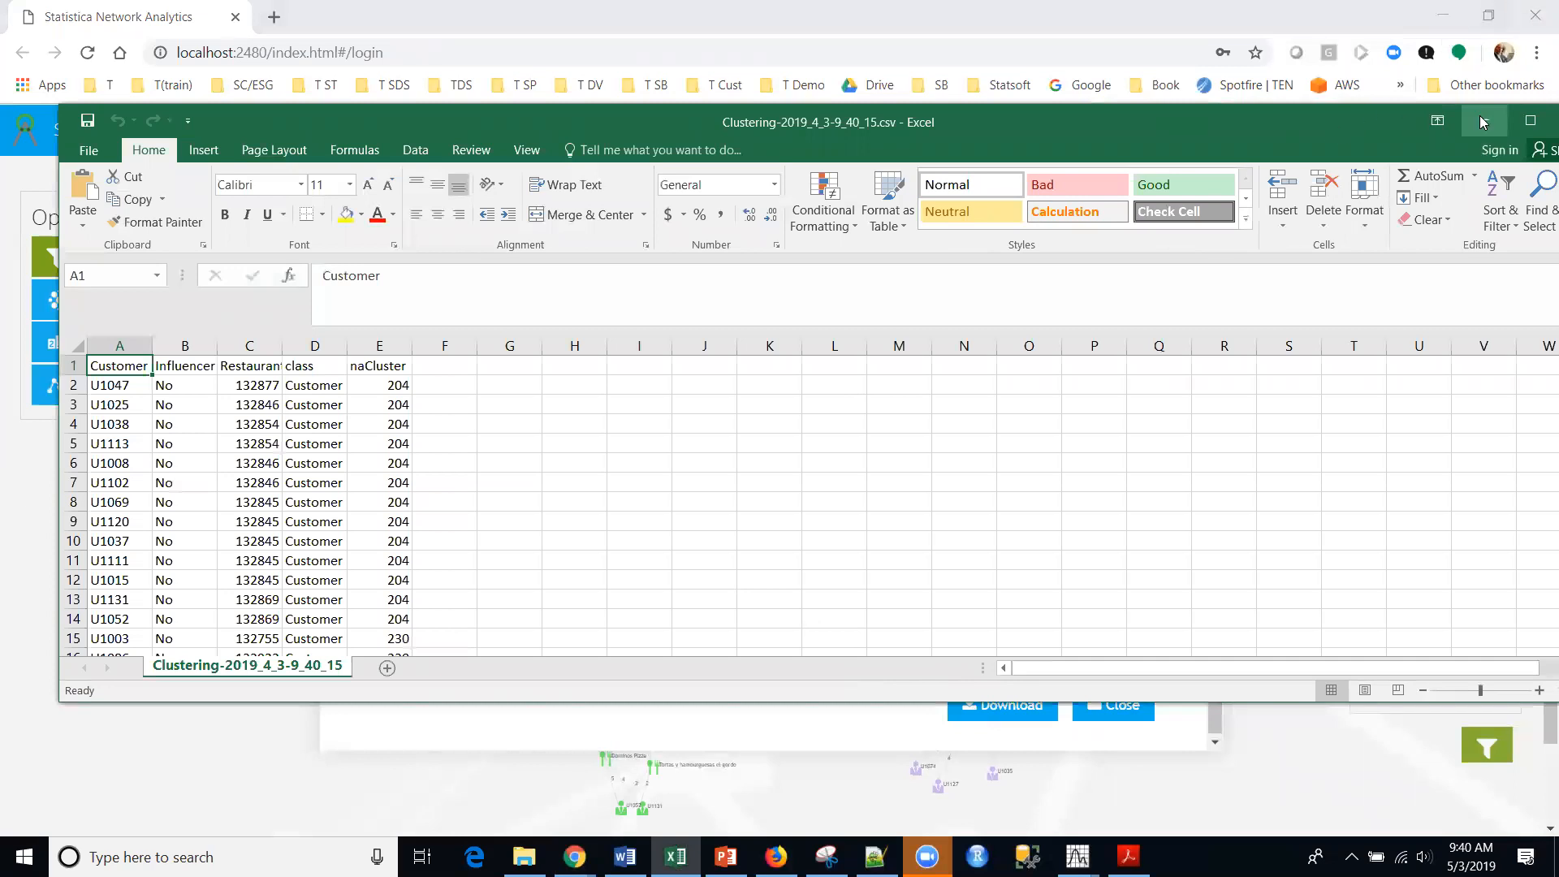
Review the naCluster assignments of the customers in the downloaded Excel sheet, and return to the clustered graph.
{"action": "left_click", "coordinate": [1522, 124]}
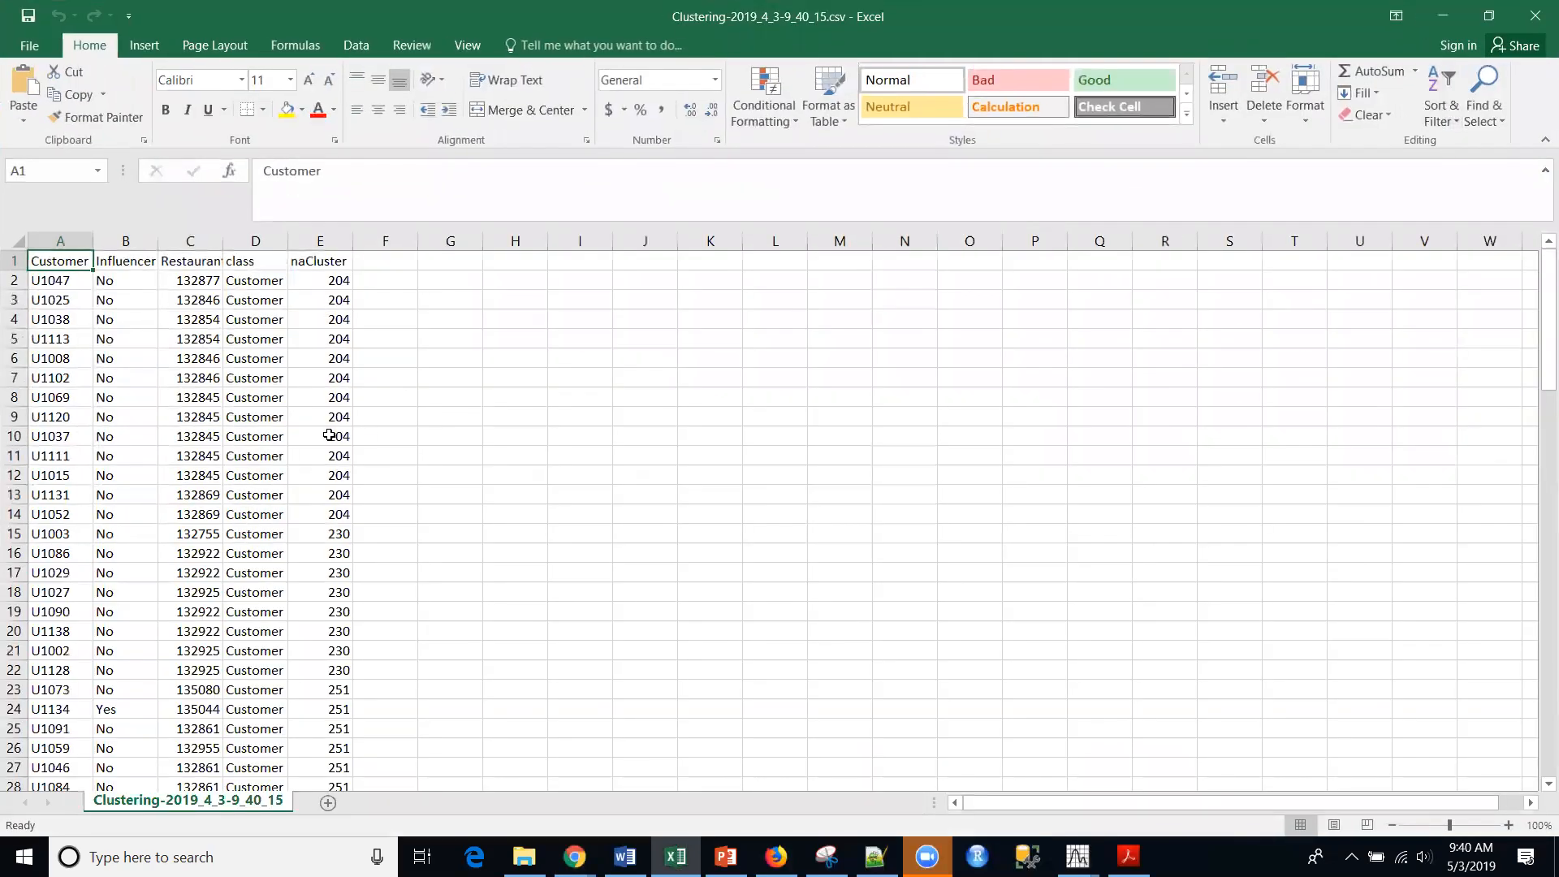
{"action": "left_click", "coordinate": [331, 434]}
{"action": "scroll", "coordinate": [195, 399], "scroll_direction": "down", "scroll_amount": 5}
{"action": "scroll", "coordinate": [229, 400], "scroll_direction": "up", "scroll_amount": 5}
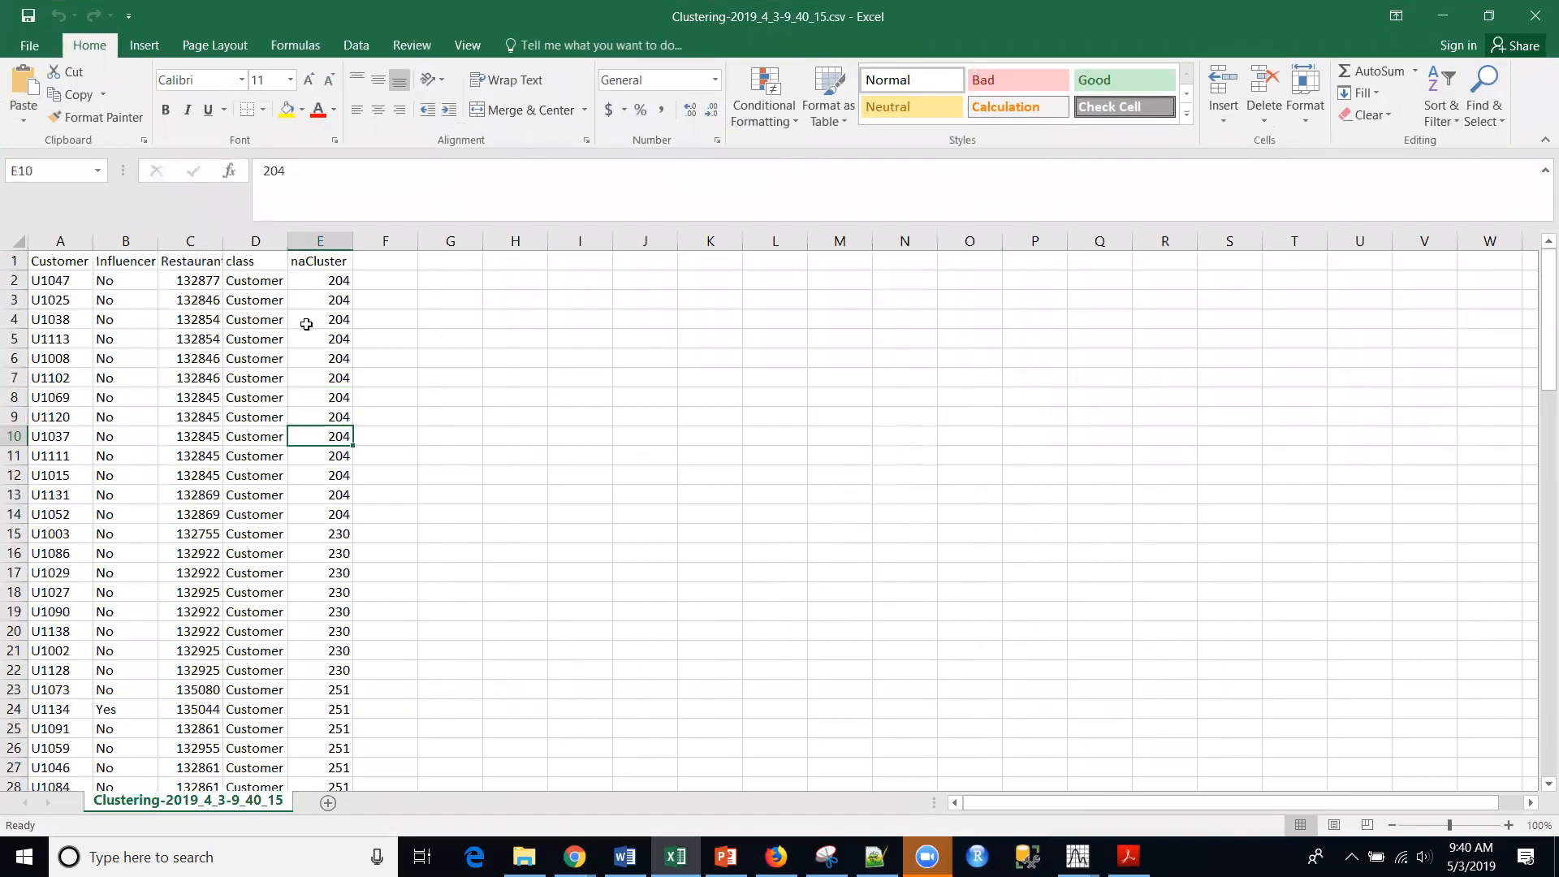
{"action": "left_click_drag", "start_coordinate": [333, 284], "coordinate": [345, 510]}
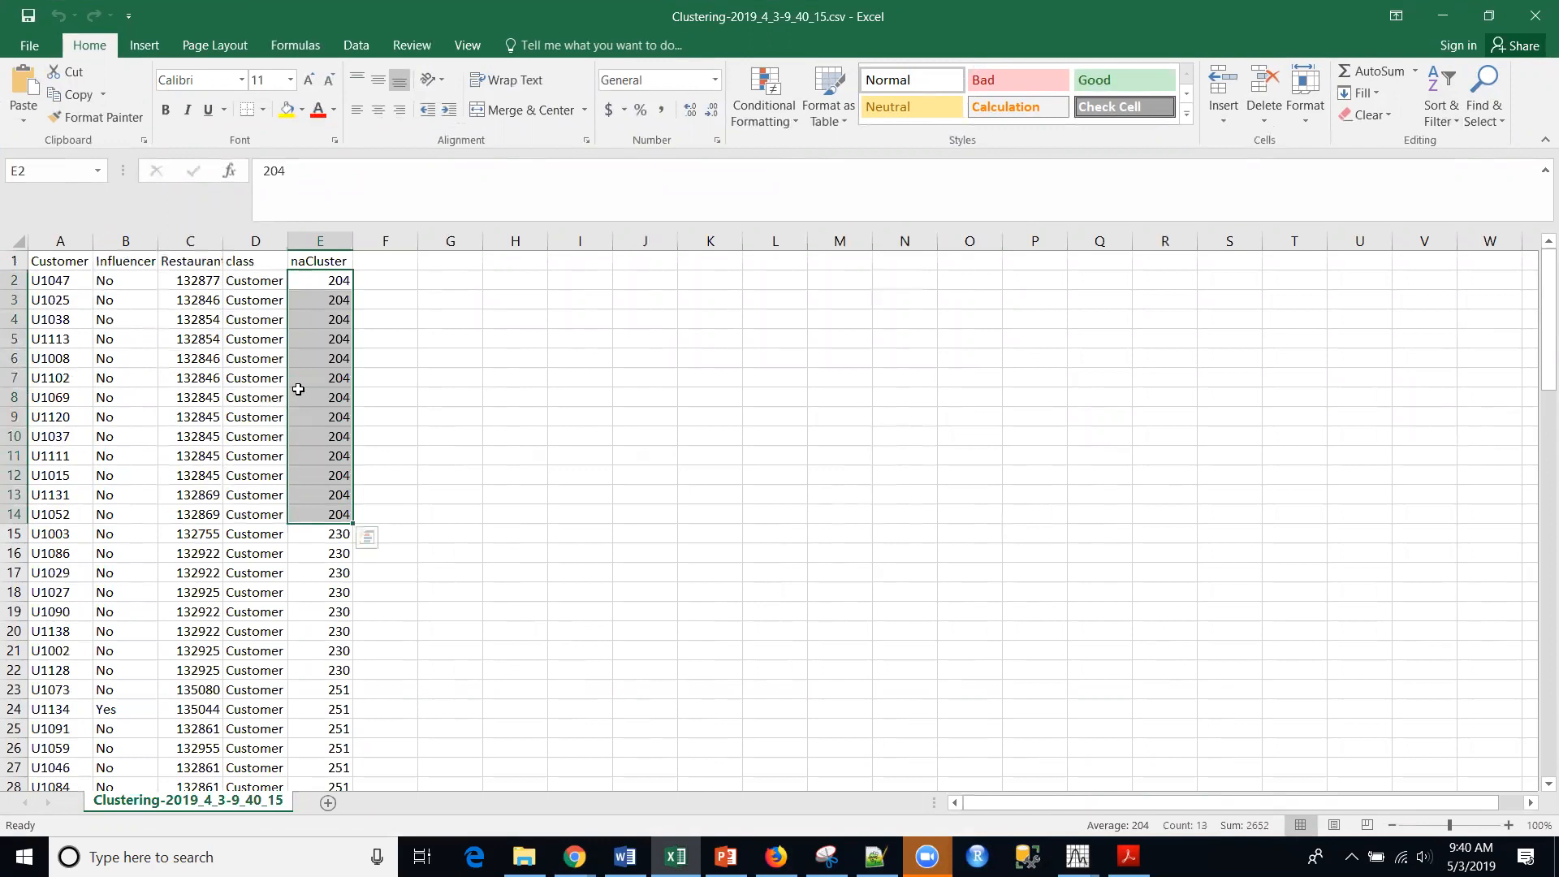
{"action": "left_click", "coordinate": [1442, 11]}
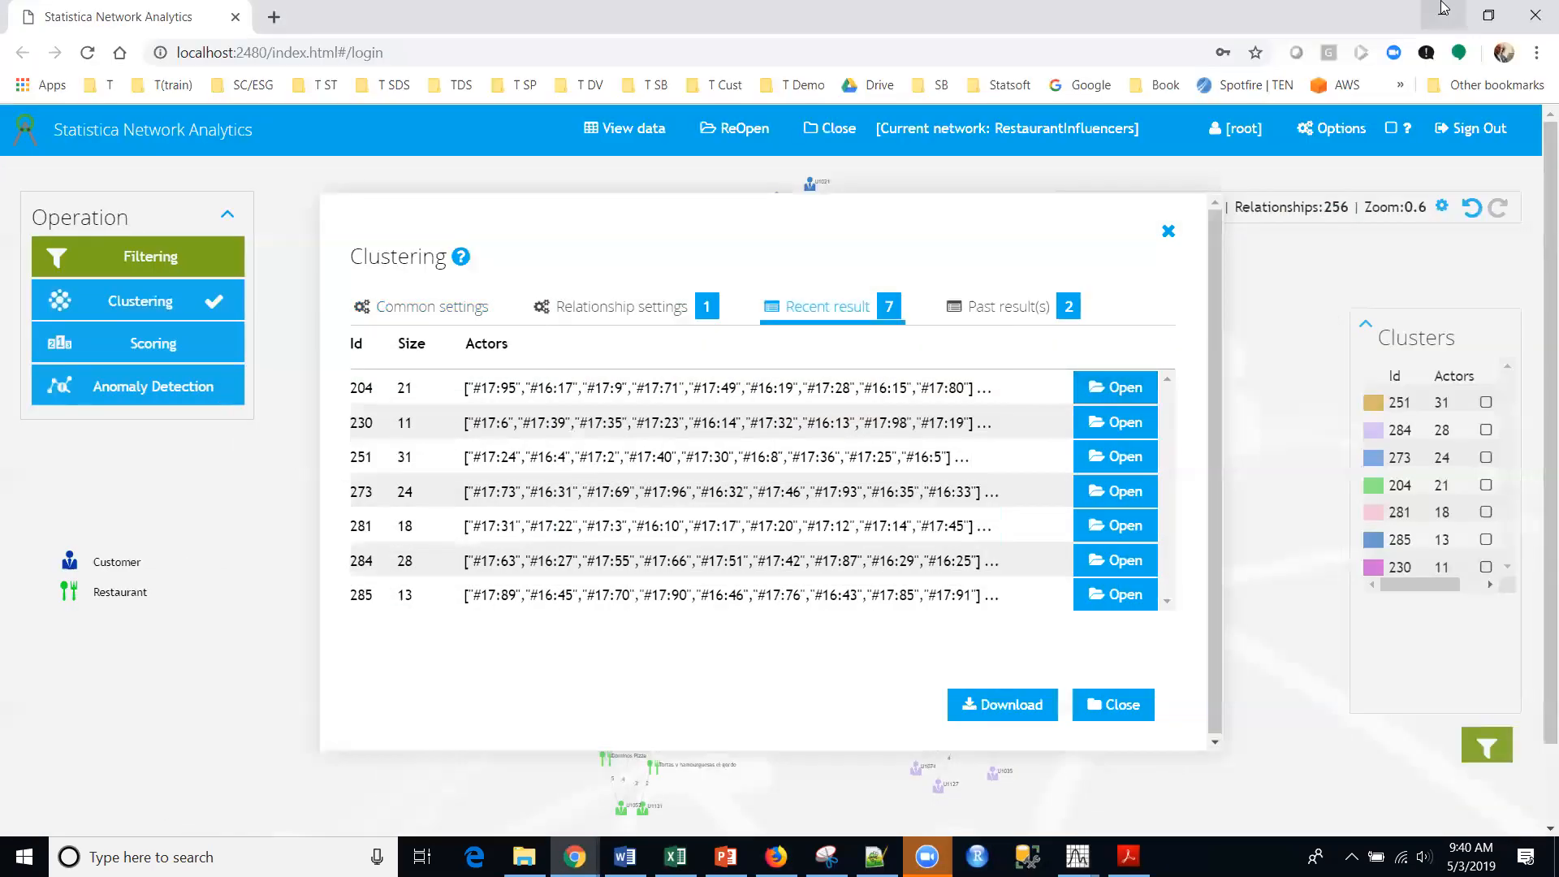
{"action": "left_click", "coordinate": [1122, 710]}
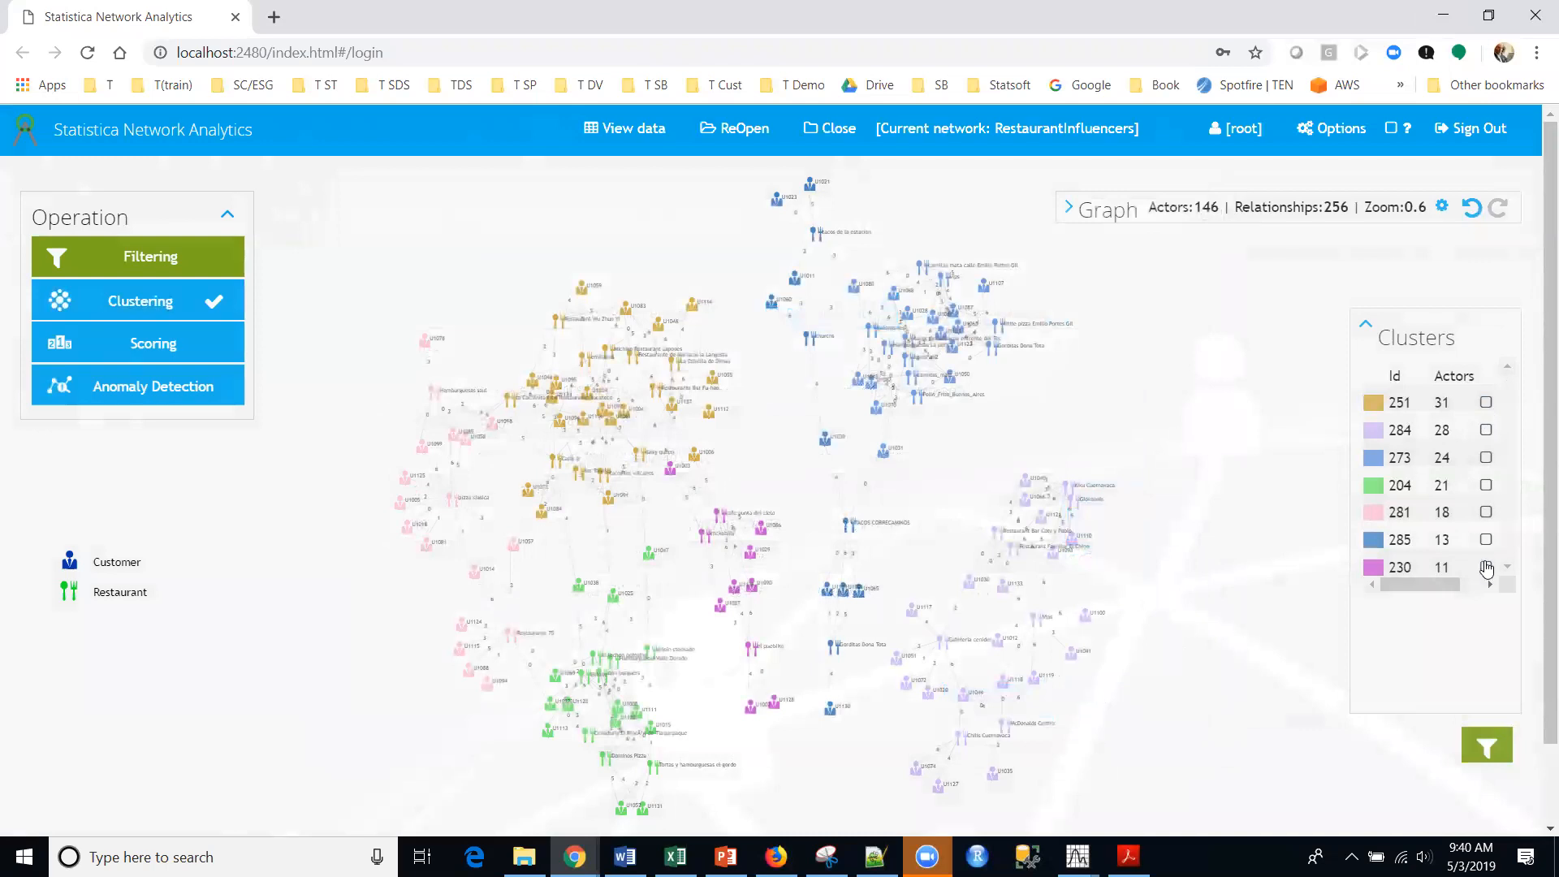
Filter the graph to cluster 230 and inspect the customer linked to both el pueblito and rockabilly and the one rated 0 at el pueblito.
{"action": "left_click", "coordinate": [1495, 736]}
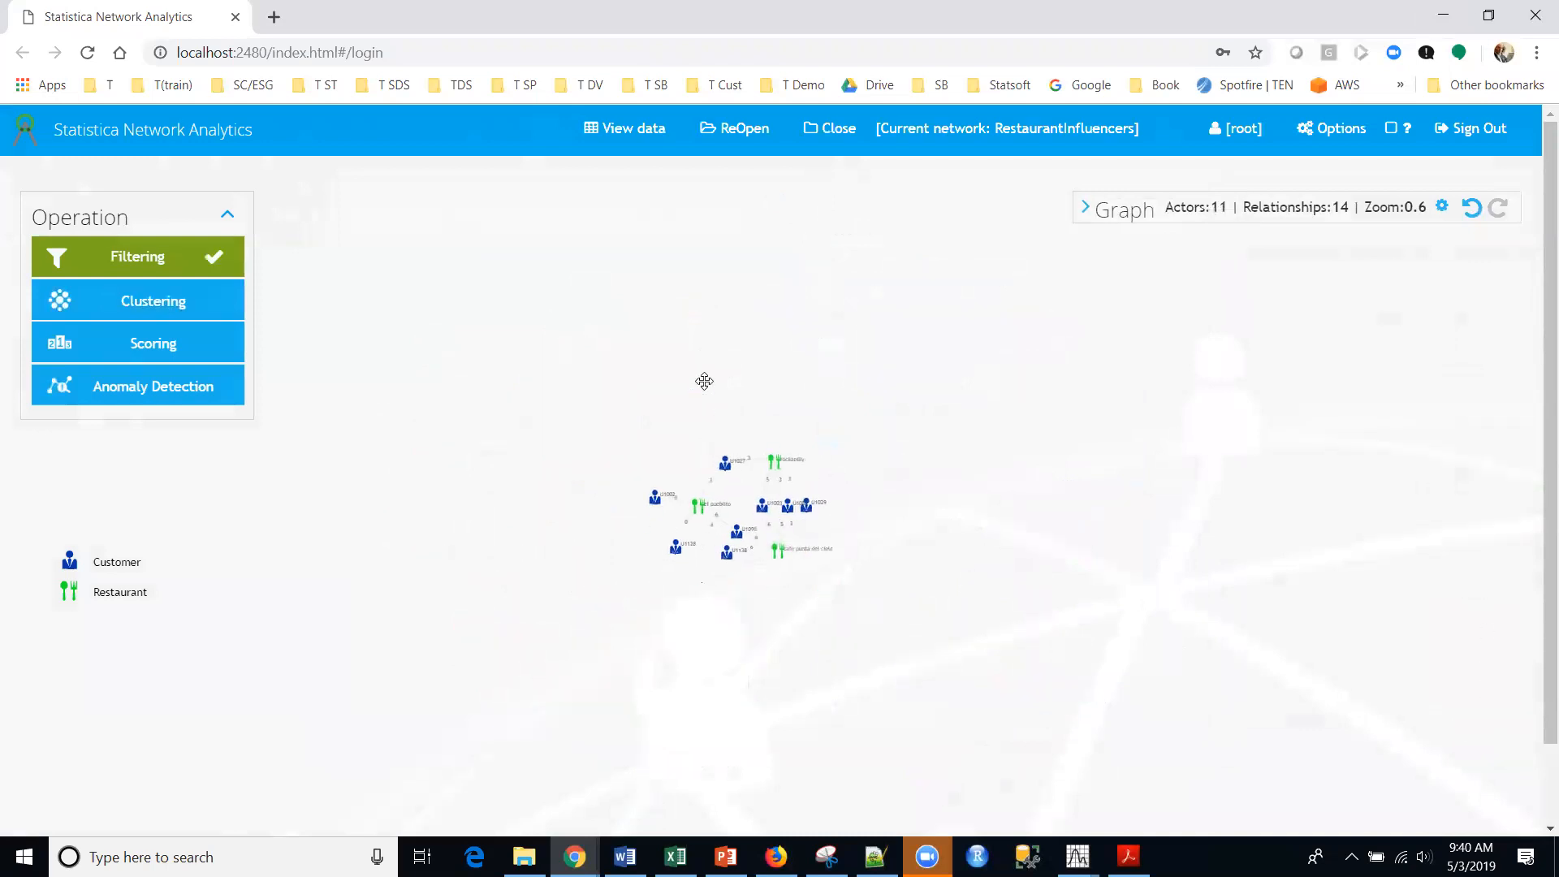
{"action": "left_click_drag", "start_coordinate": [528, 386], "coordinate": [1046, 608]}
{"action": "scroll", "coordinate": [1047, 608], "scroll_direction": "up", "scroll_amount": 4}
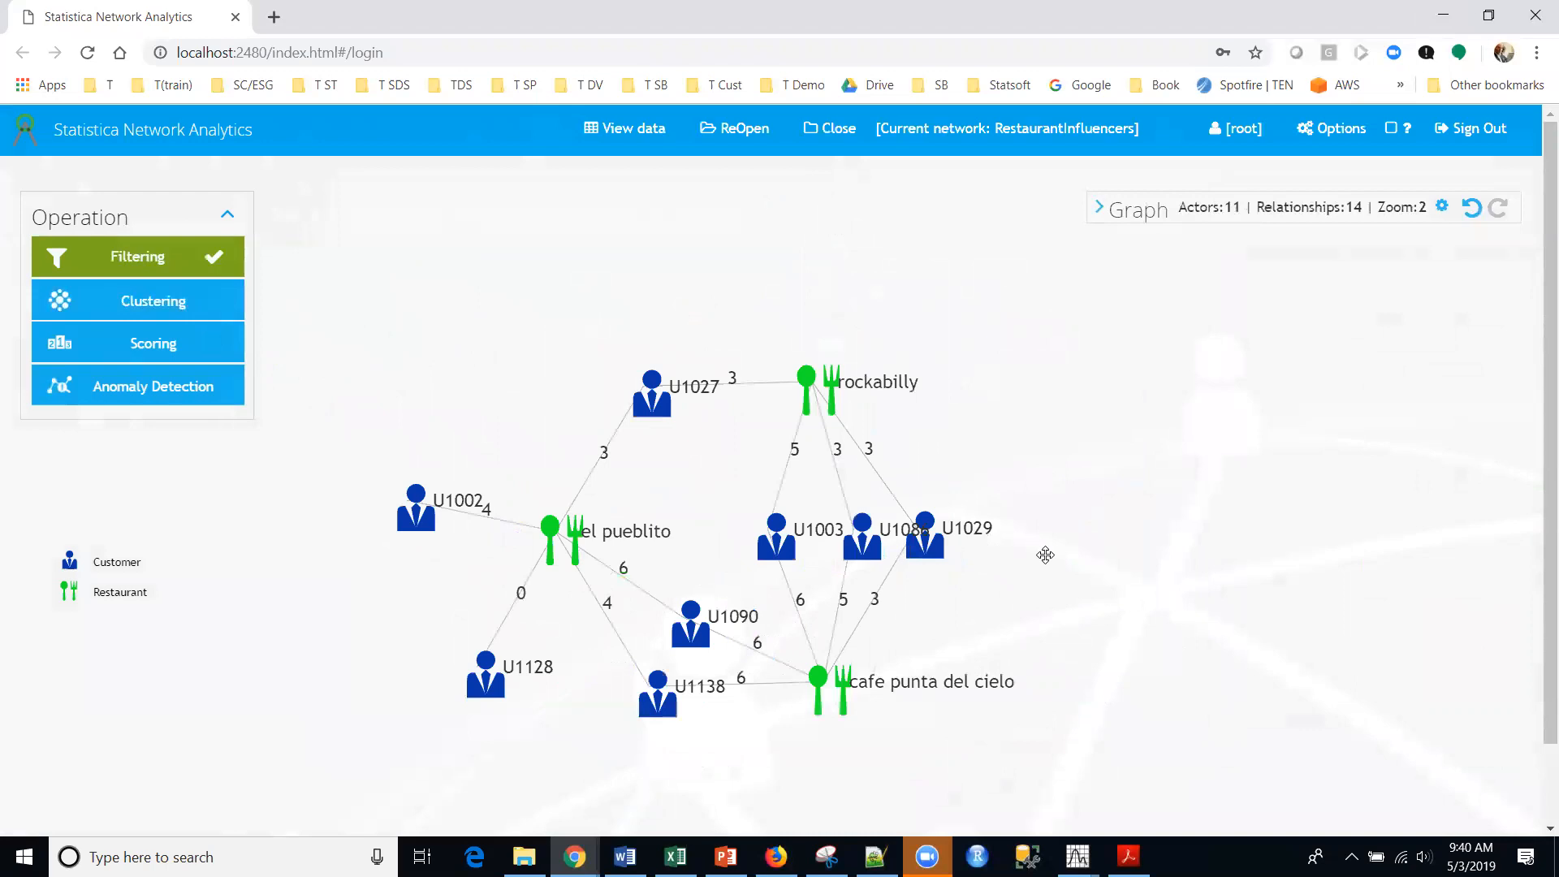
{"action": "left_click_drag", "start_coordinate": [1048, 557], "coordinate": [1124, 487]}
{"action": "scroll", "coordinate": [1123, 487], "scroll_direction": "up", "scroll_amount": 1}
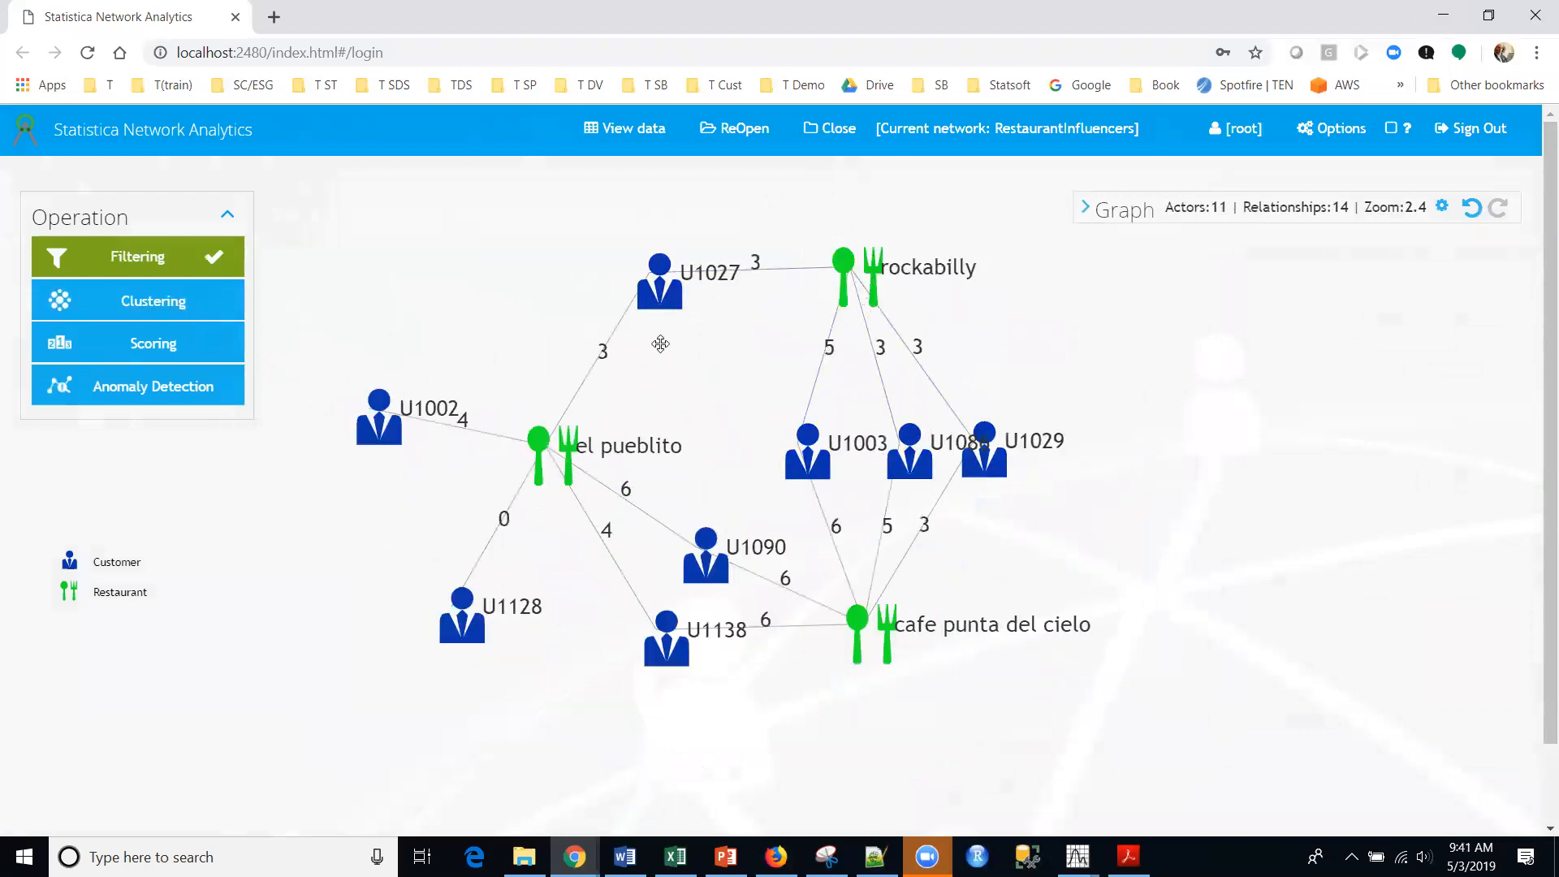
{"action": "left_click", "coordinate": [664, 297]}
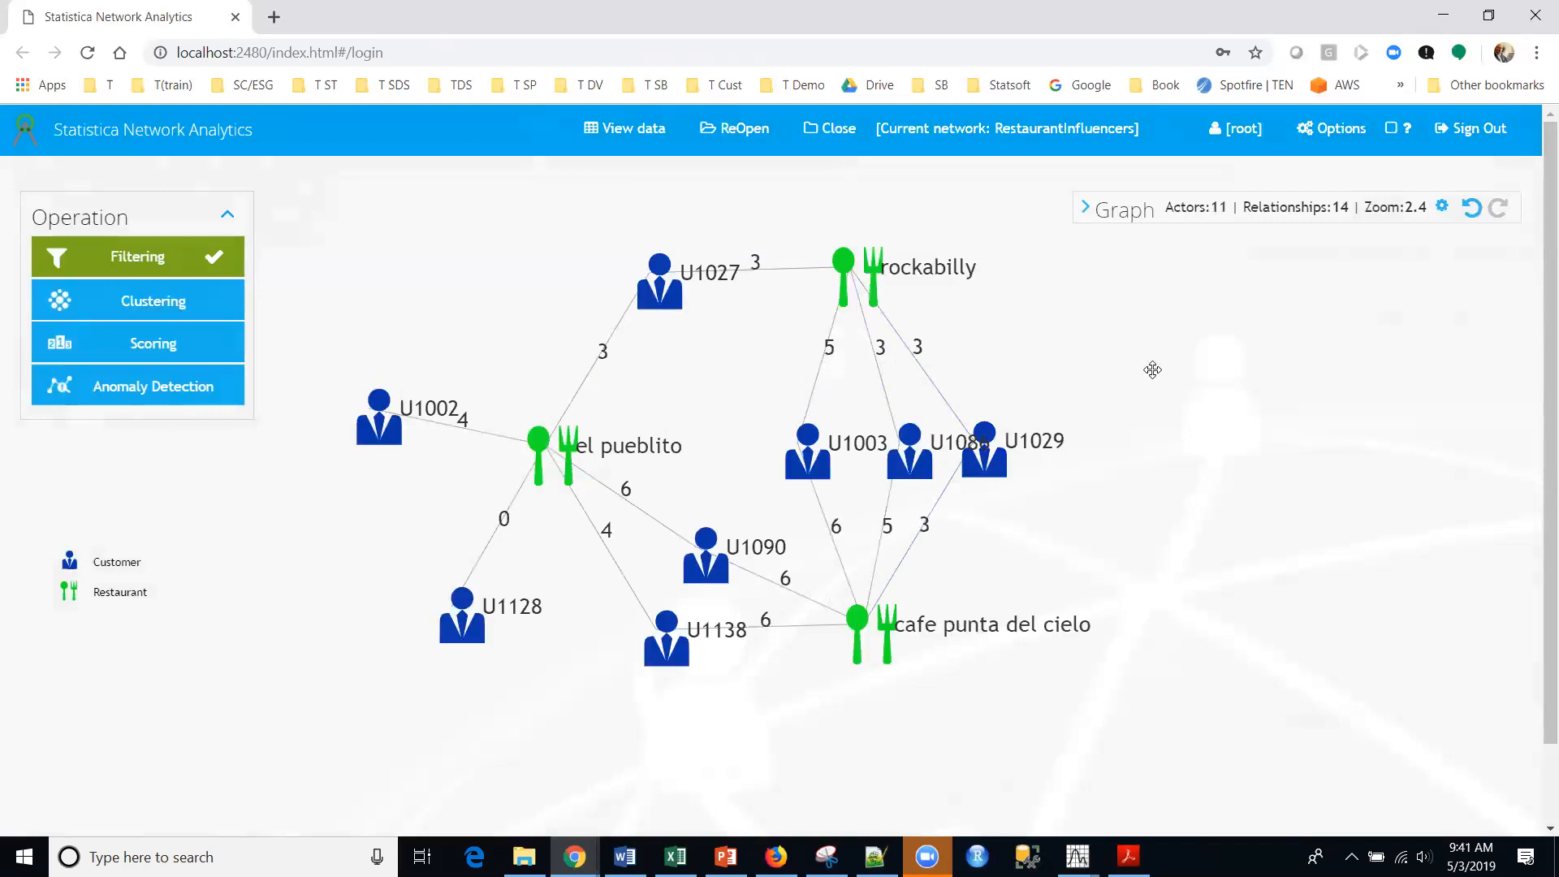
{"action": "left_click", "coordinate": [467, 639]}
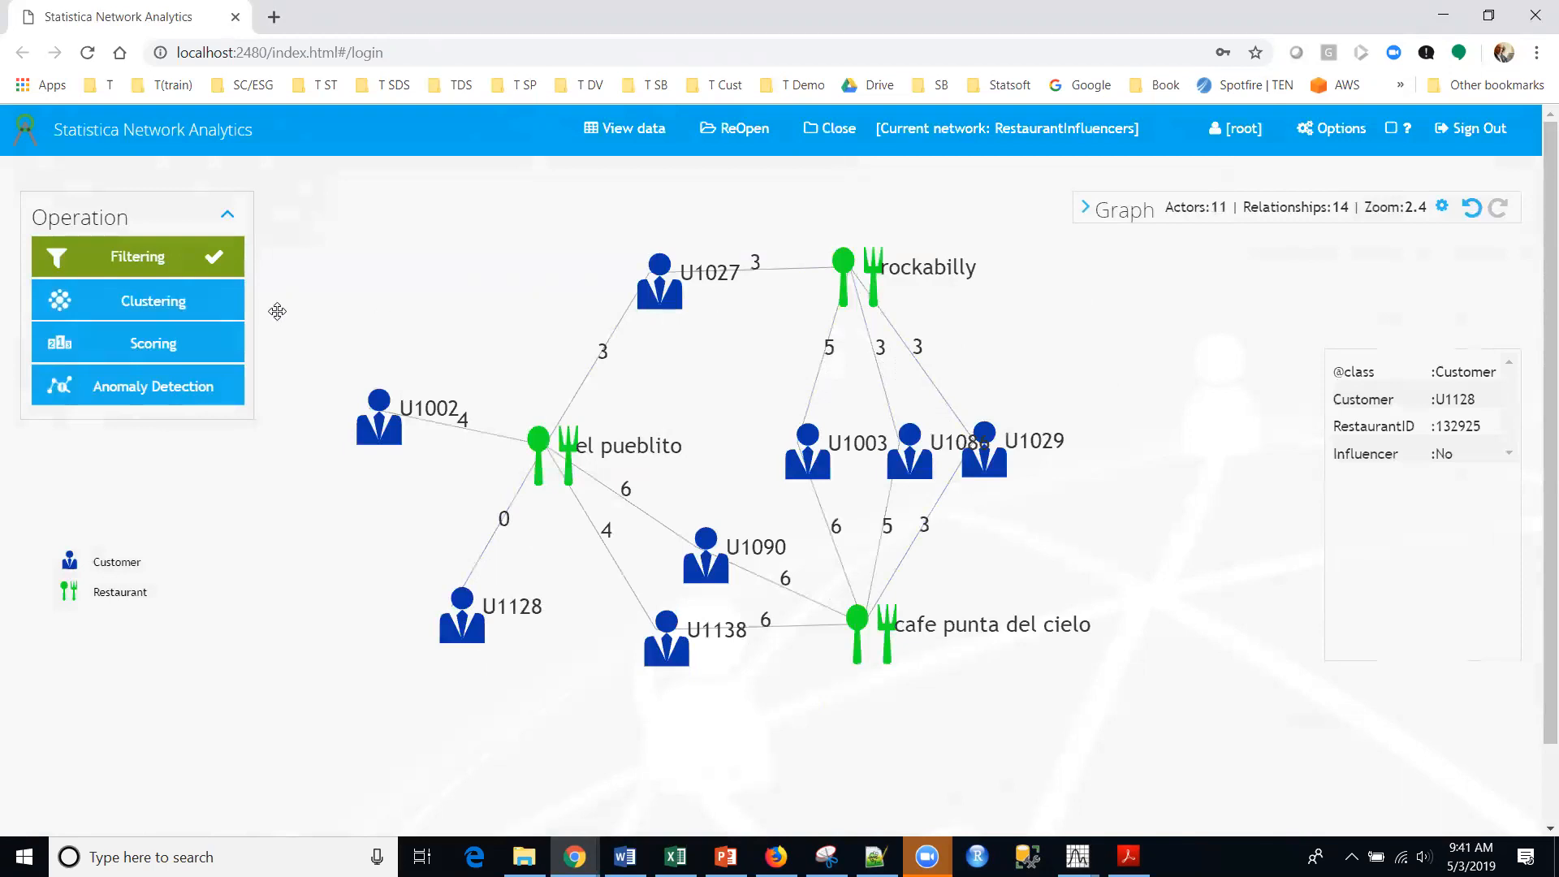
Reopen the RestaurantInfluencers network to bring back the whole unfiltered graph.
{"action": "left_click", "coordinate": [748, 130]}
{"action": "left_click", "coordinate": [638, 468]}
{"action": "left_click", "coordinate": [746, 539]}
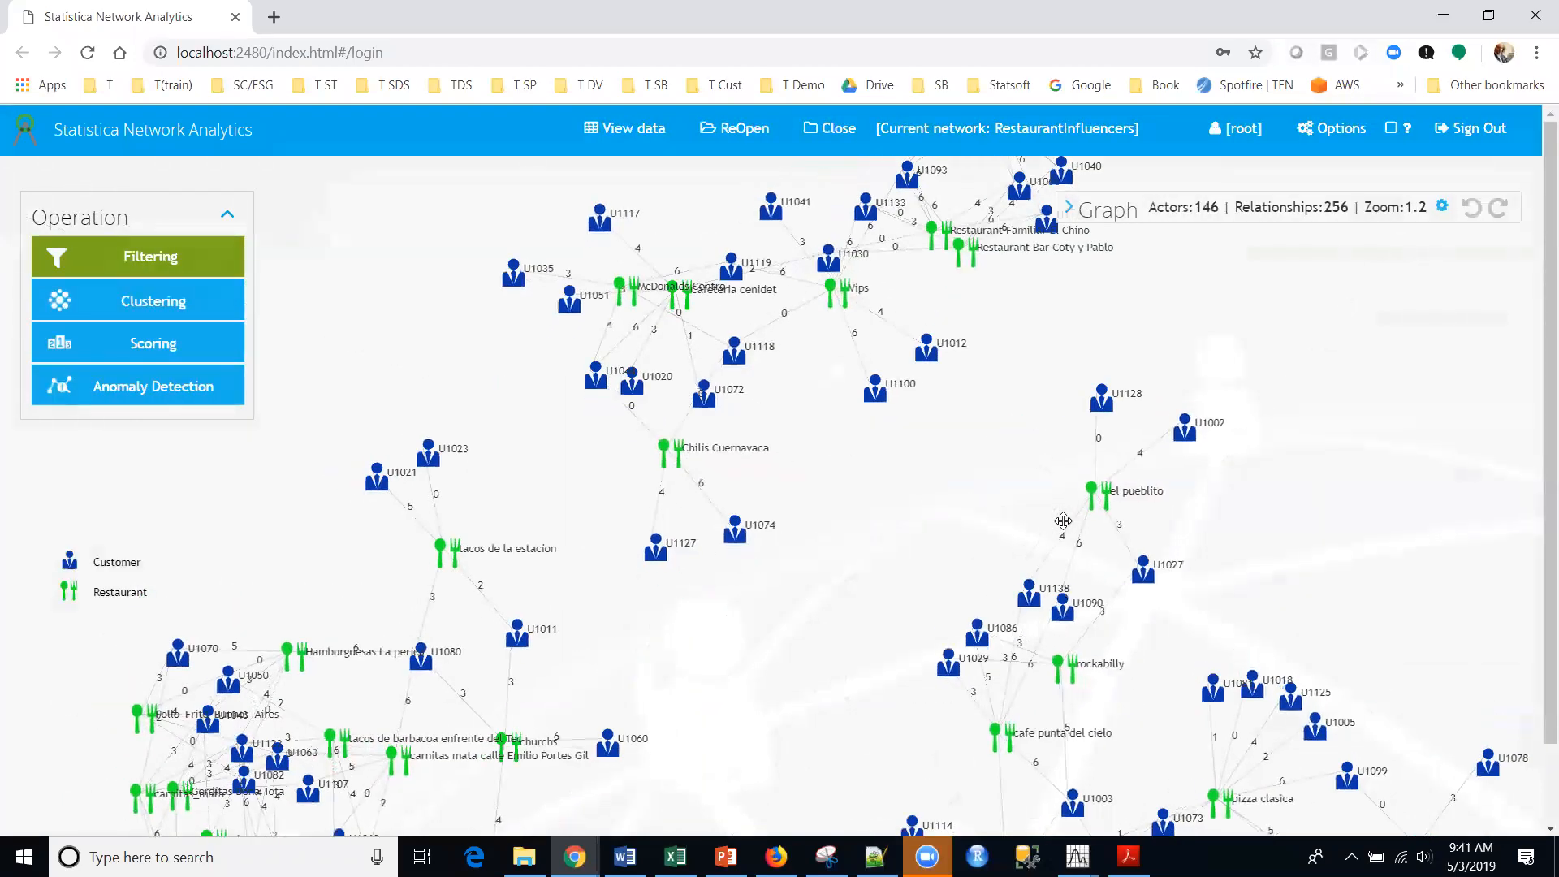
{"action": "left_click_drag", "start_coordinate": [1063, 520], "coordinate": [806, 449]}
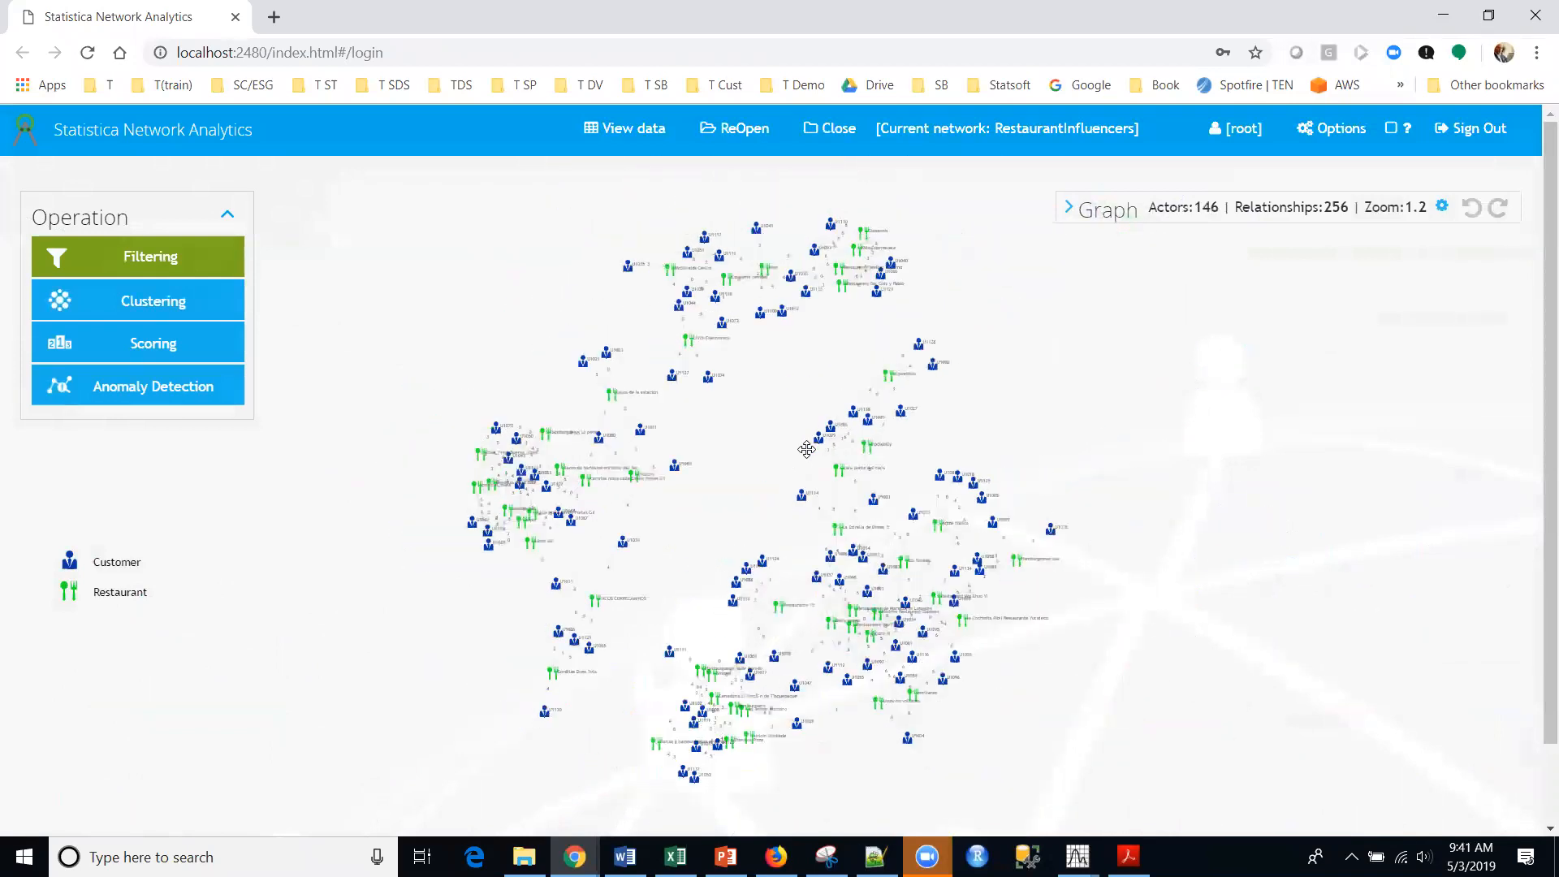
{"action": "left_click", "coordinate": [174, 303]}
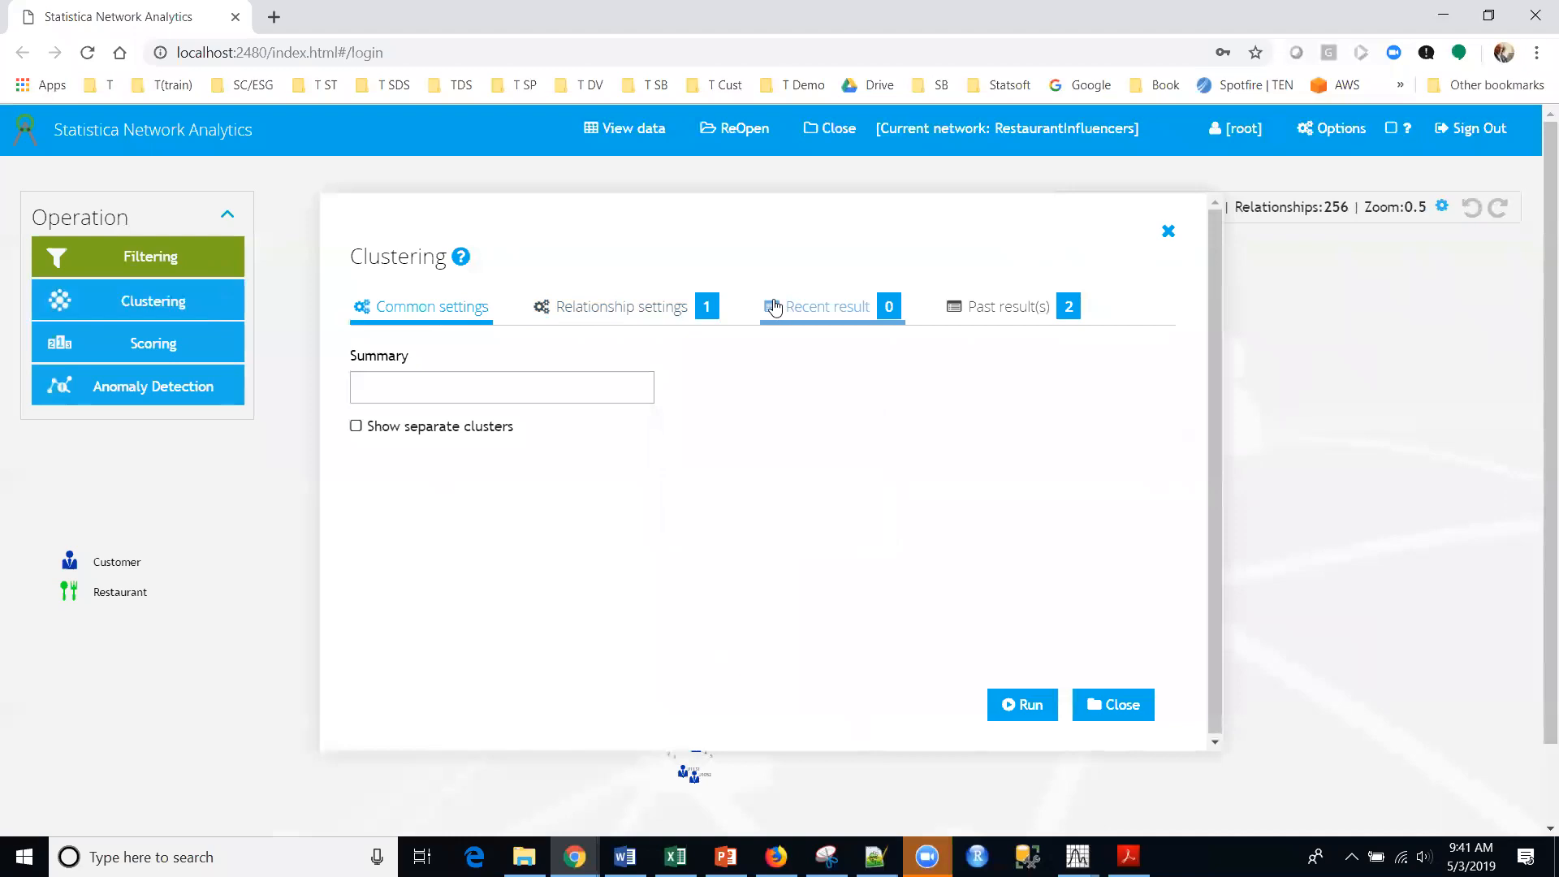
{"action": "left_click", "coordinate": [1014, 309]}
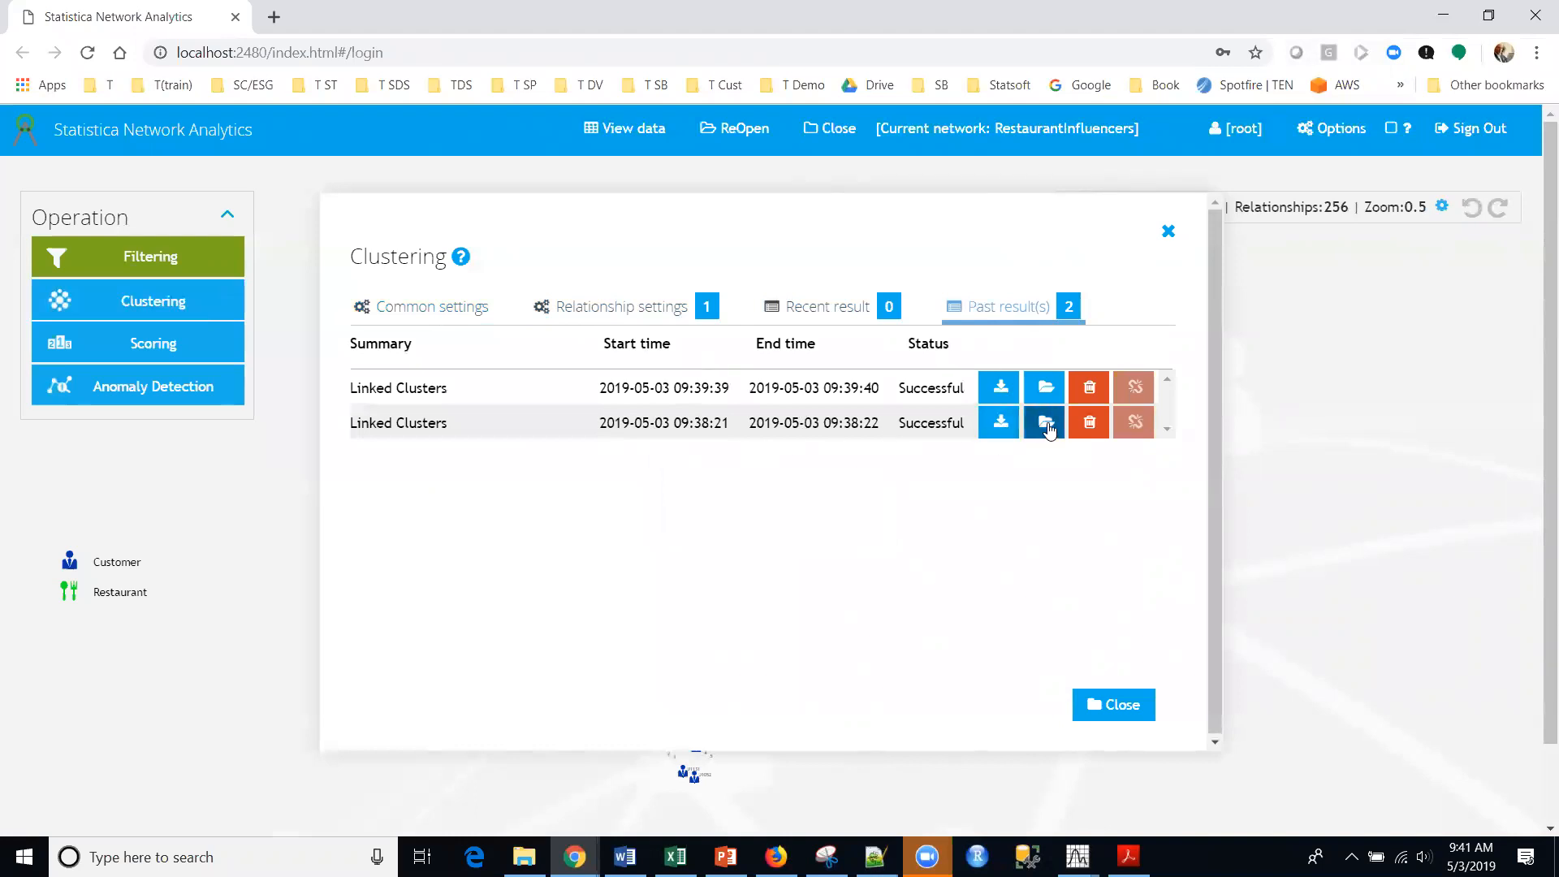
{"action": "left_click", "coordinate": [1048, 386]}
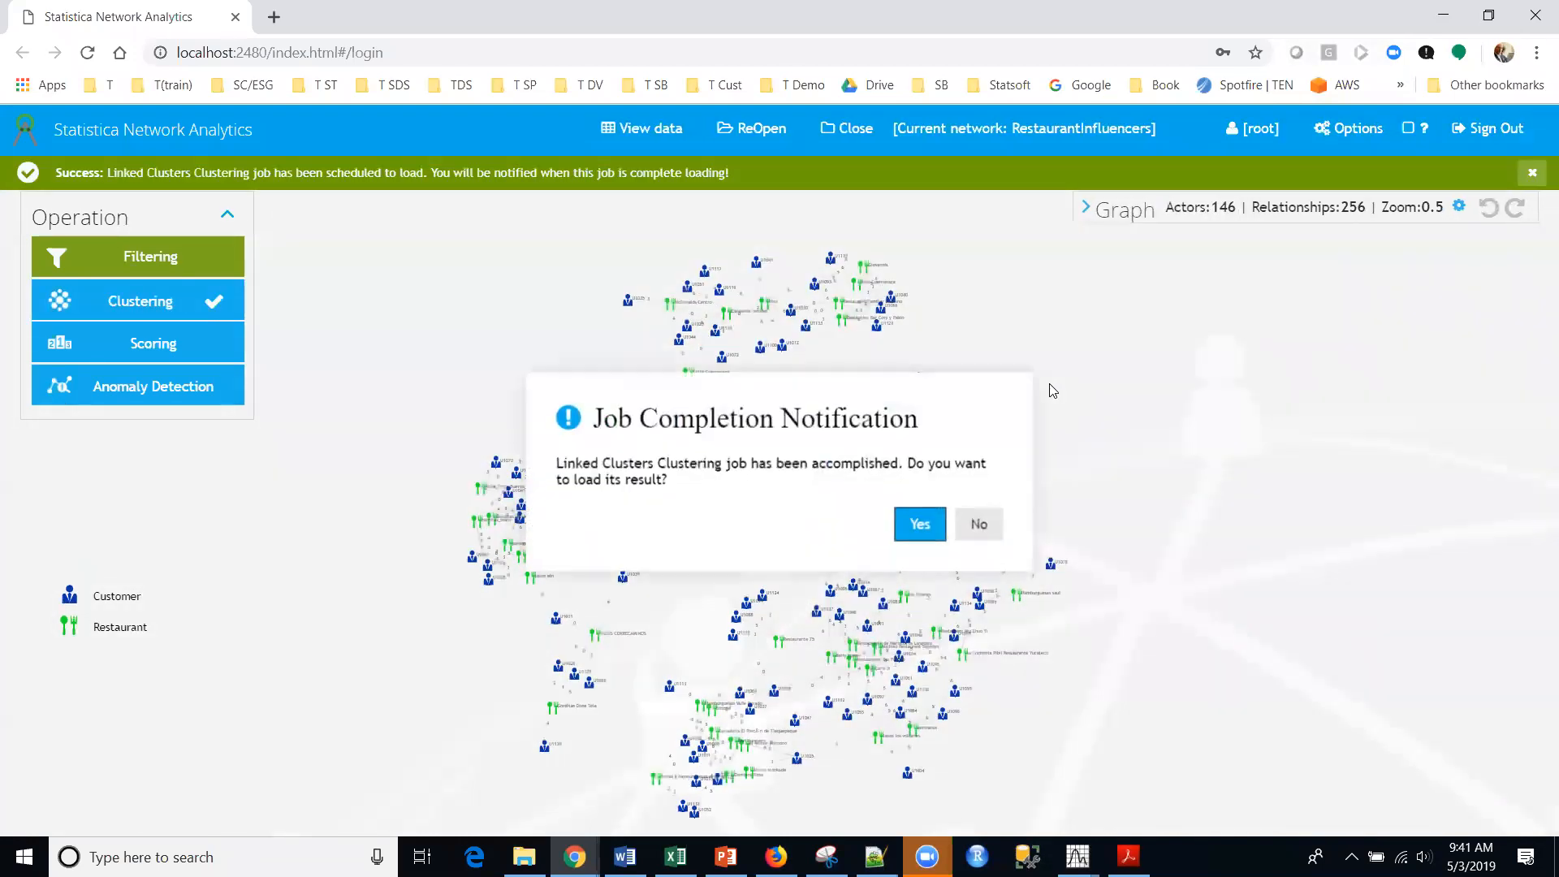
{"action": "left_click", "coordinate": [917, 524]}
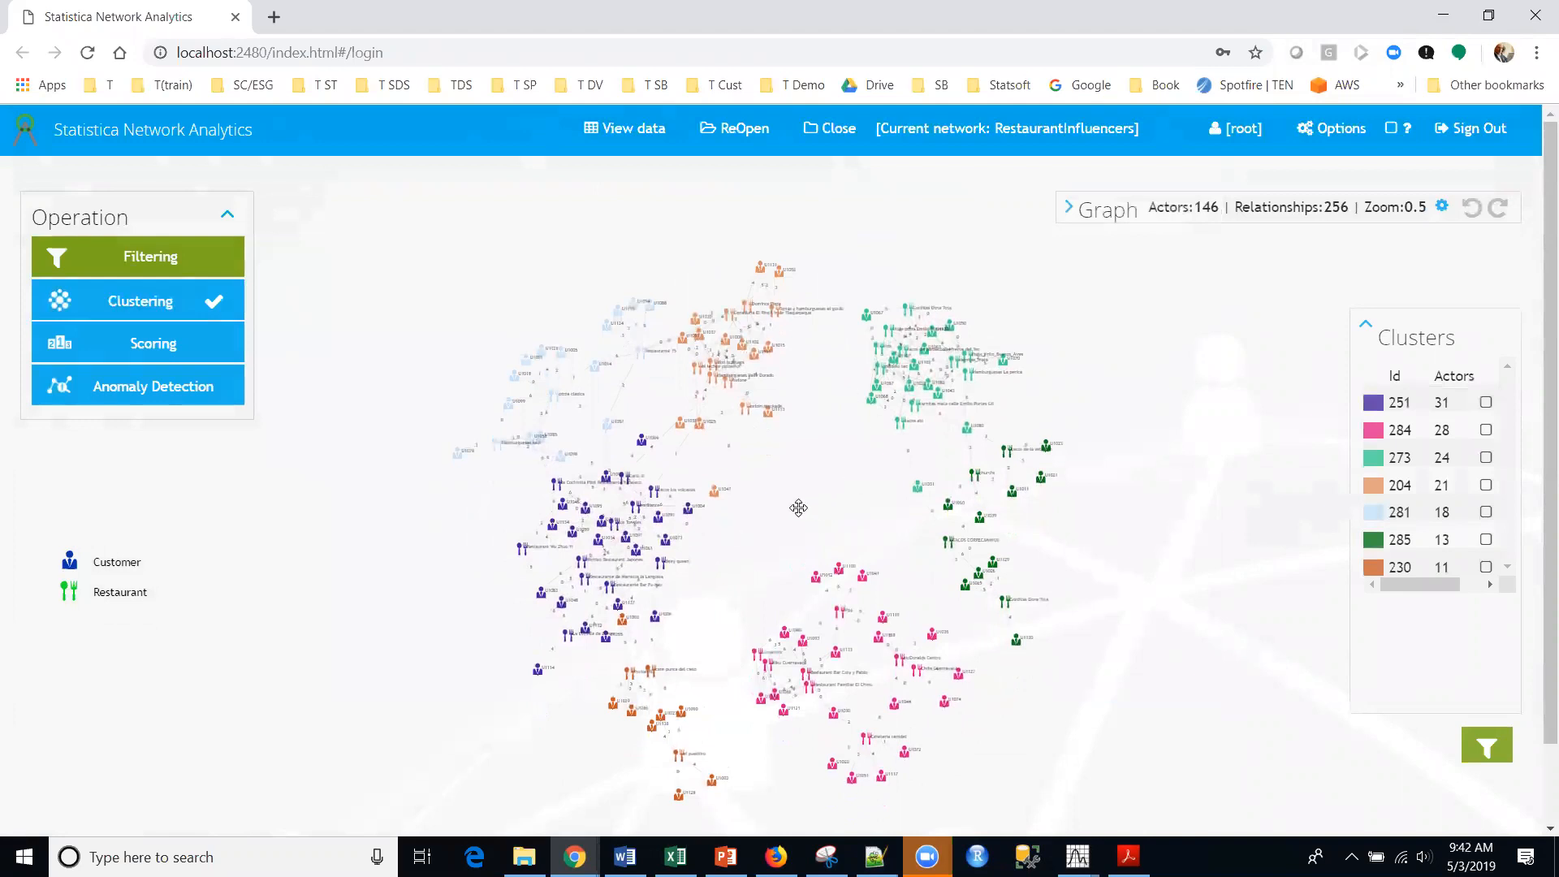
Inspect the links and details of the cluster 230 customer connected to La Estrella de Dimas, rockabilly and cafe punta del cielo.
{"action": "left_click_drag", "start_coordinate": [807, 463], "coordinate": [1155, 673]}
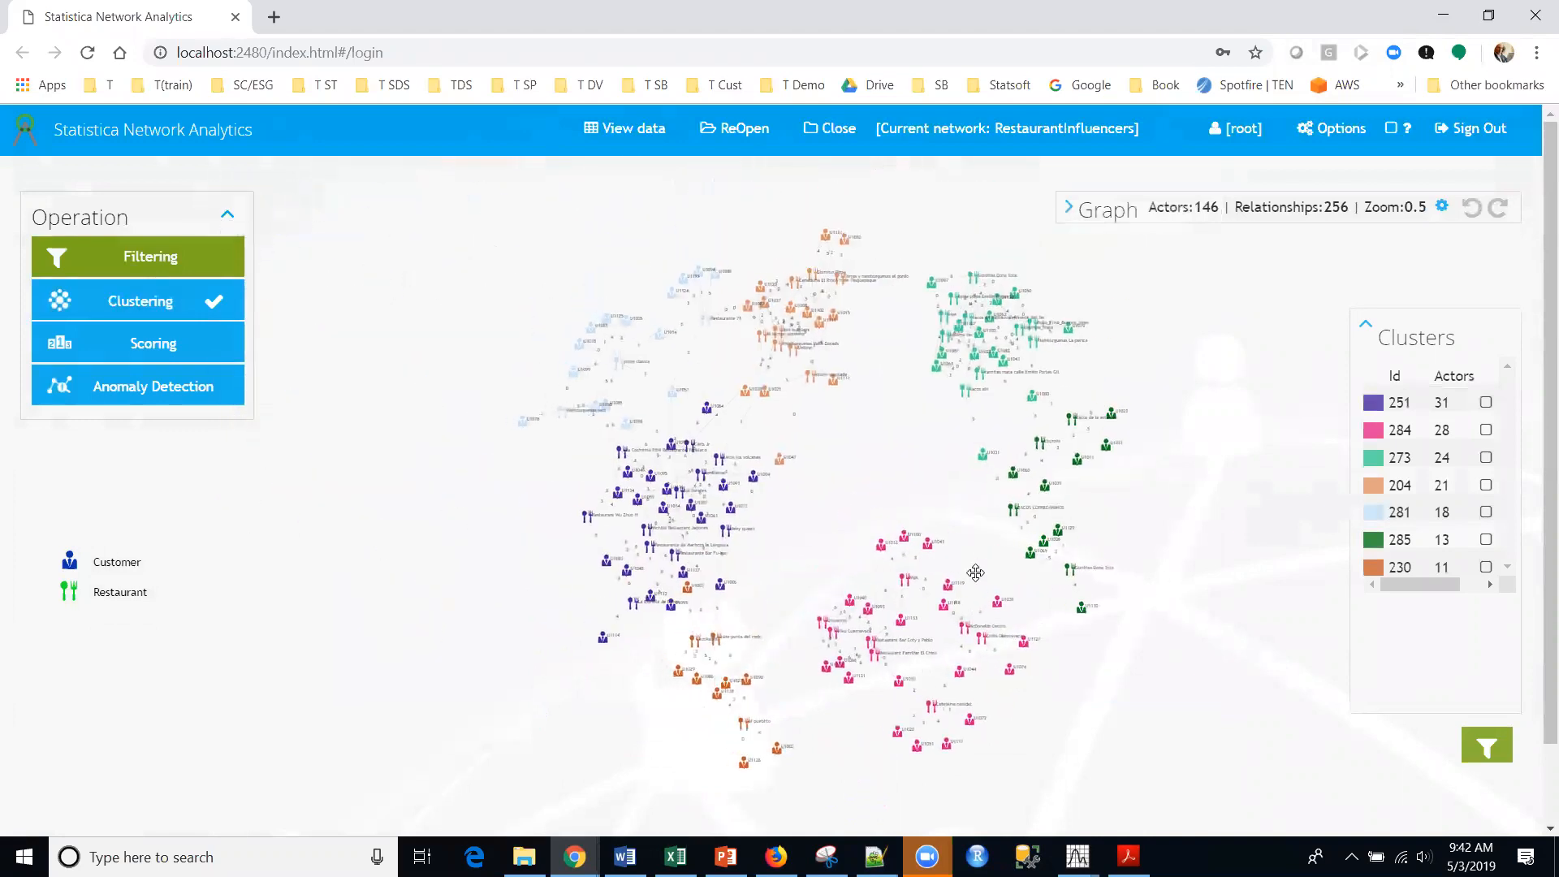
{"action": "left_click_drag", "start_coordinate": [699, 526], "coordinate": [719, 533]}
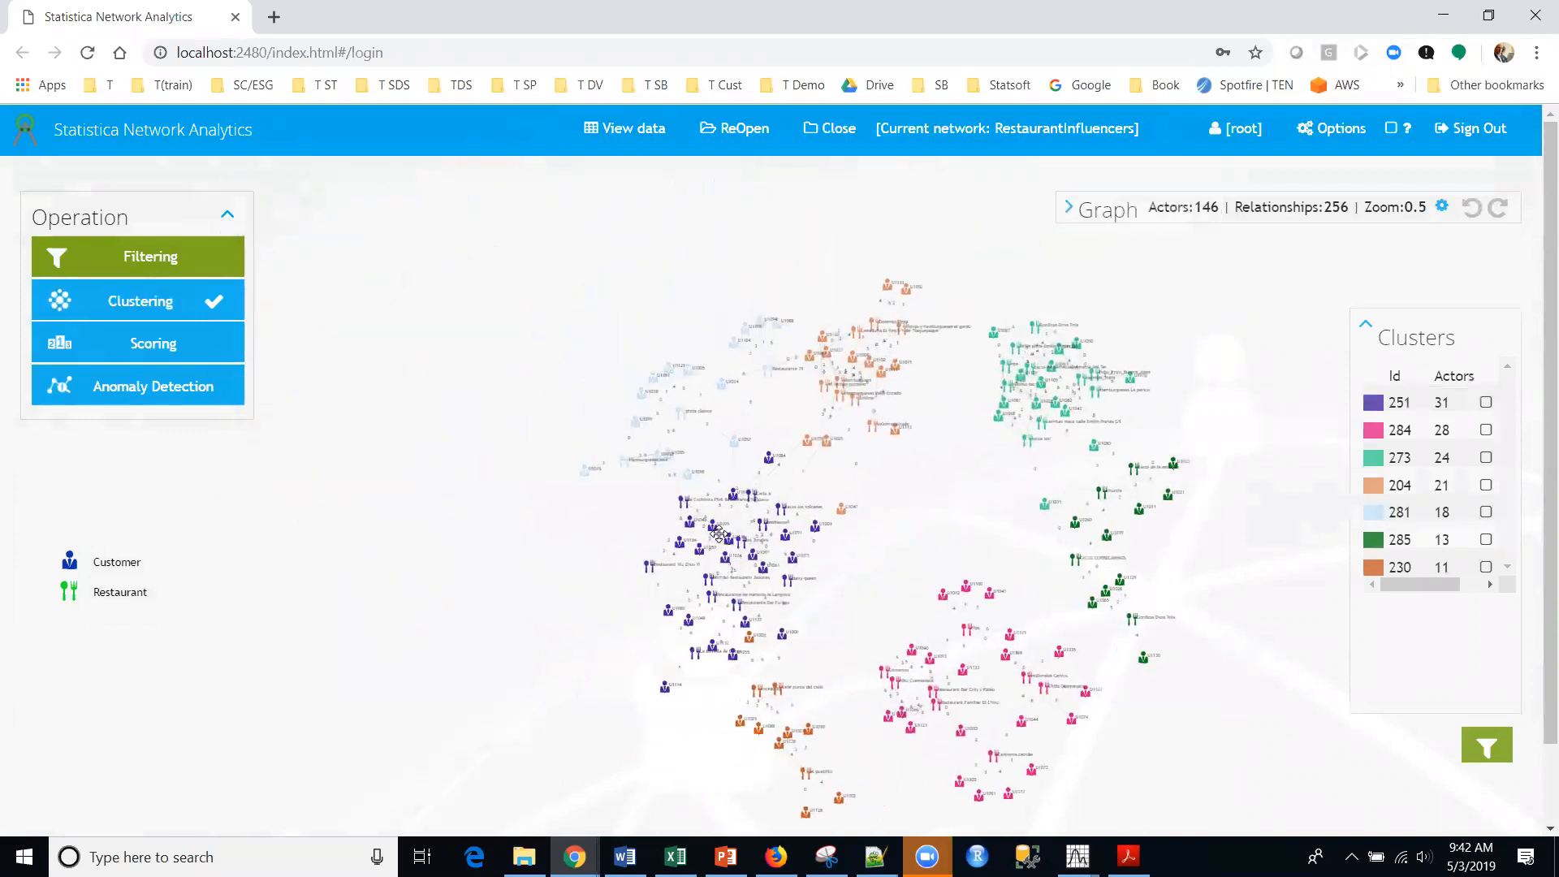
{"action": "scroll", "coordinate": [718, 534], "scroll_direction": "down", "scroll_amount": 2}
{"action": "scroll", "coordinate": [719, 532], "scroll_direction": "up", "scroll_amount": 4}
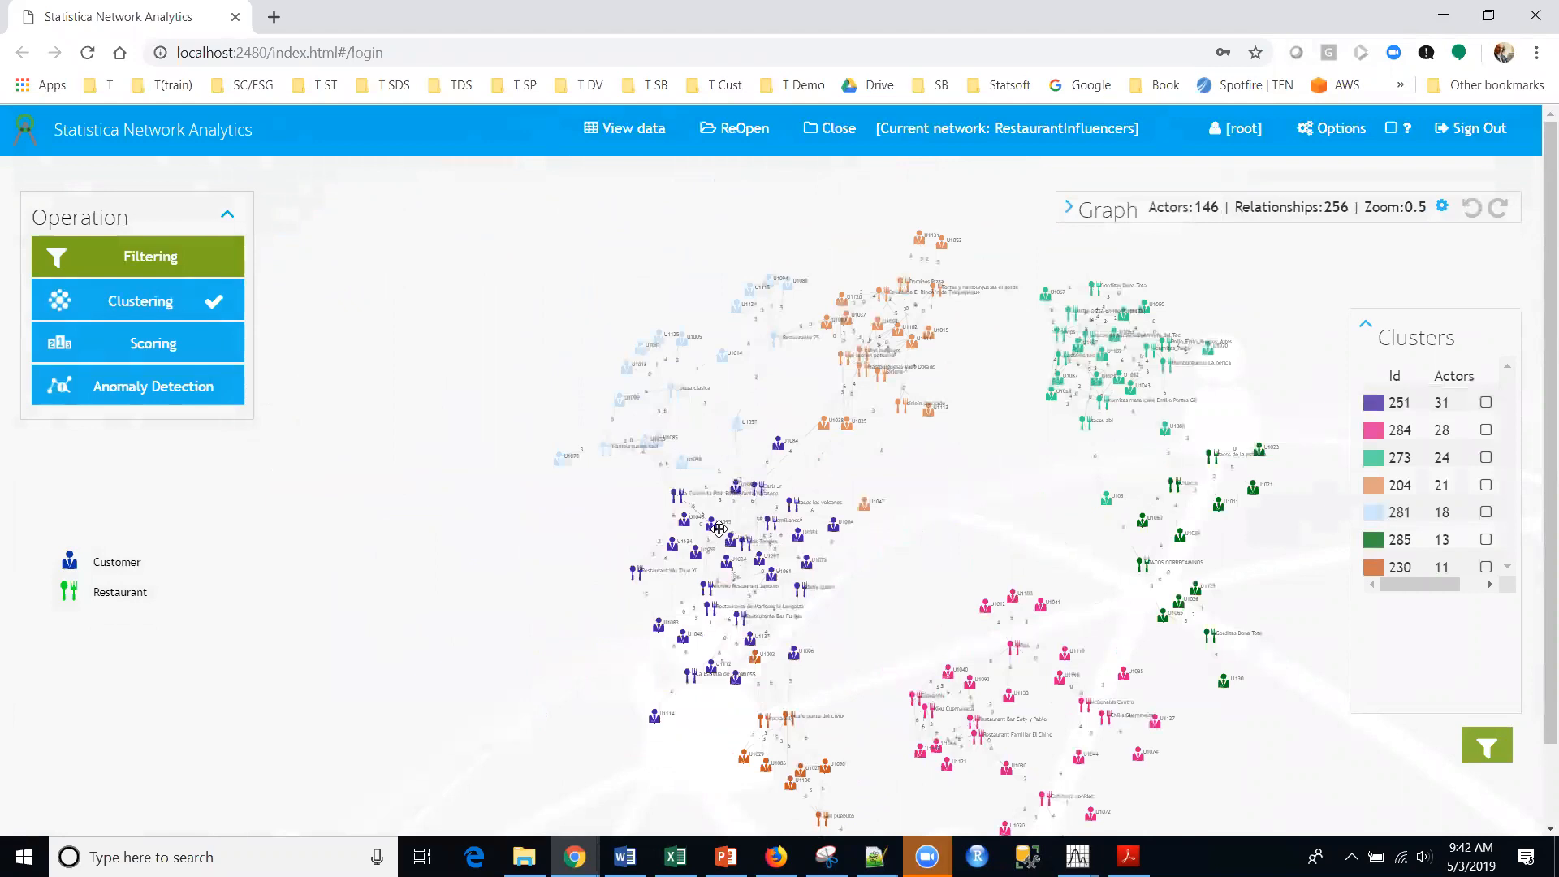
{"action": "scroll", "coordinate": [718, 529], "scroll_direction": "up", "scroll_amount": 1}
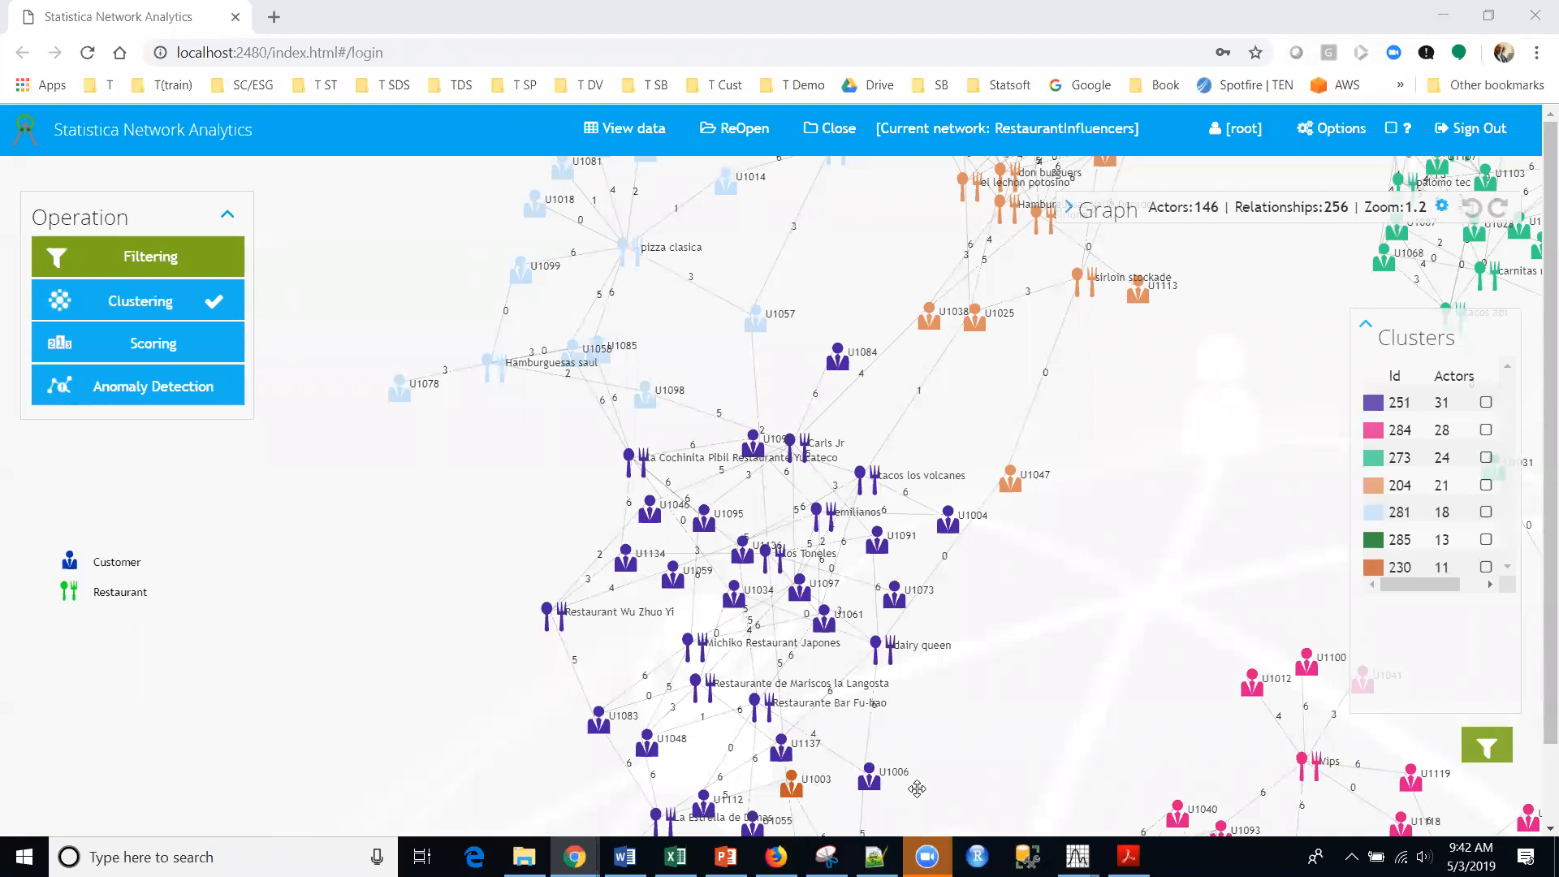
{"action": "left_click_drag", "start_coordinate": [914, 786], "coordinate": [800, 365]}
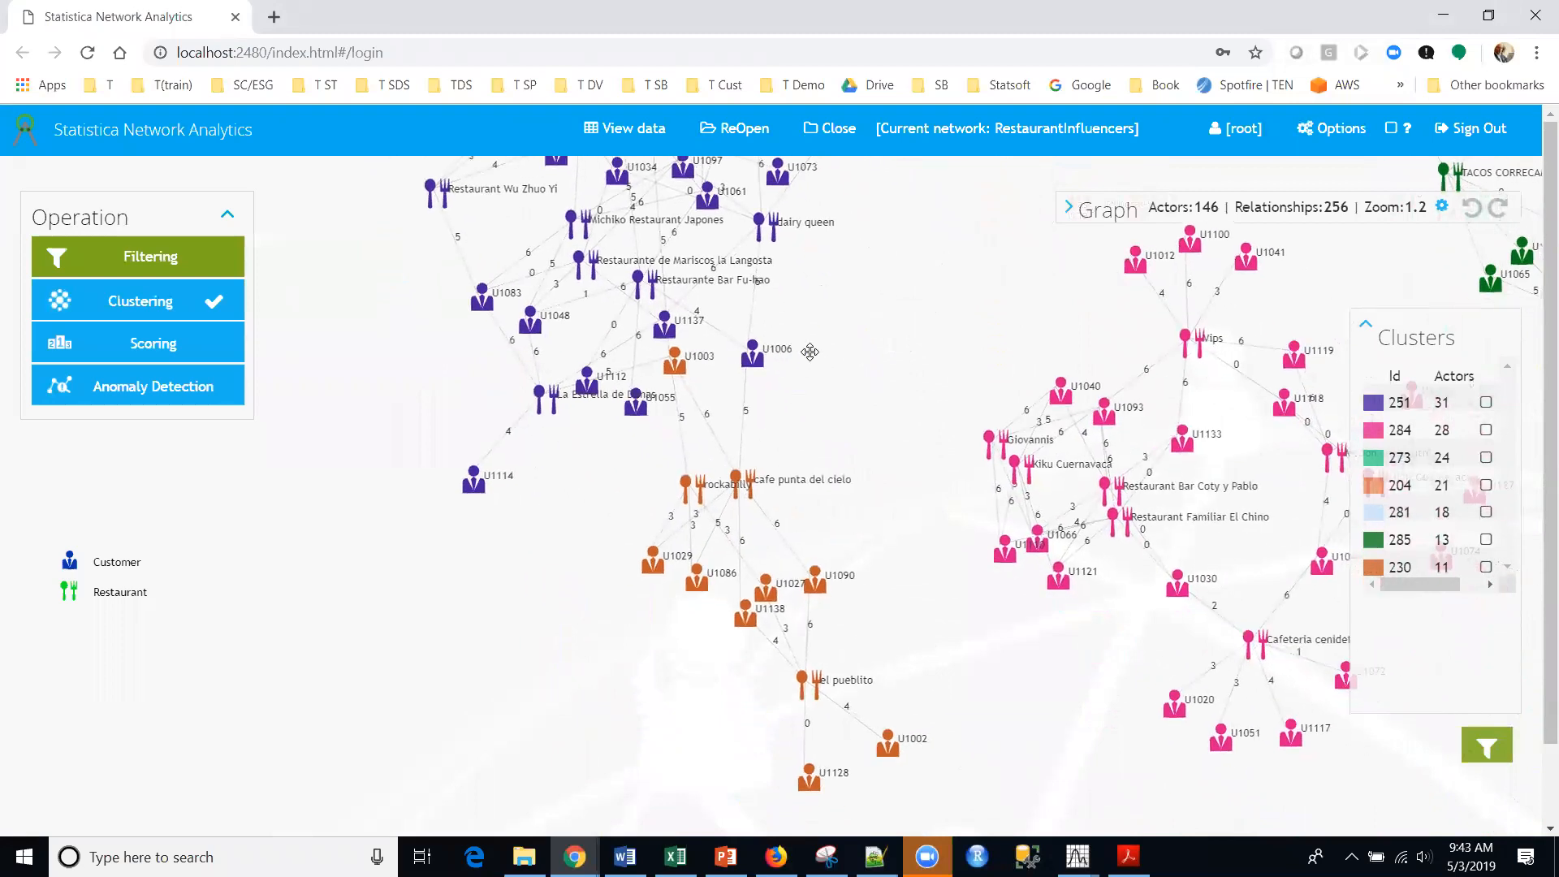
{"action": "left_click", "coordinate": [675, 360]}
{"action": "left_click", "coordinate": [821, 363]}
{"action": "left_click", "coordinate": [678, 361]}
{"action": "left_click_drag", "start_coordinate": [712, 376], "coordinate": [787, 423]}
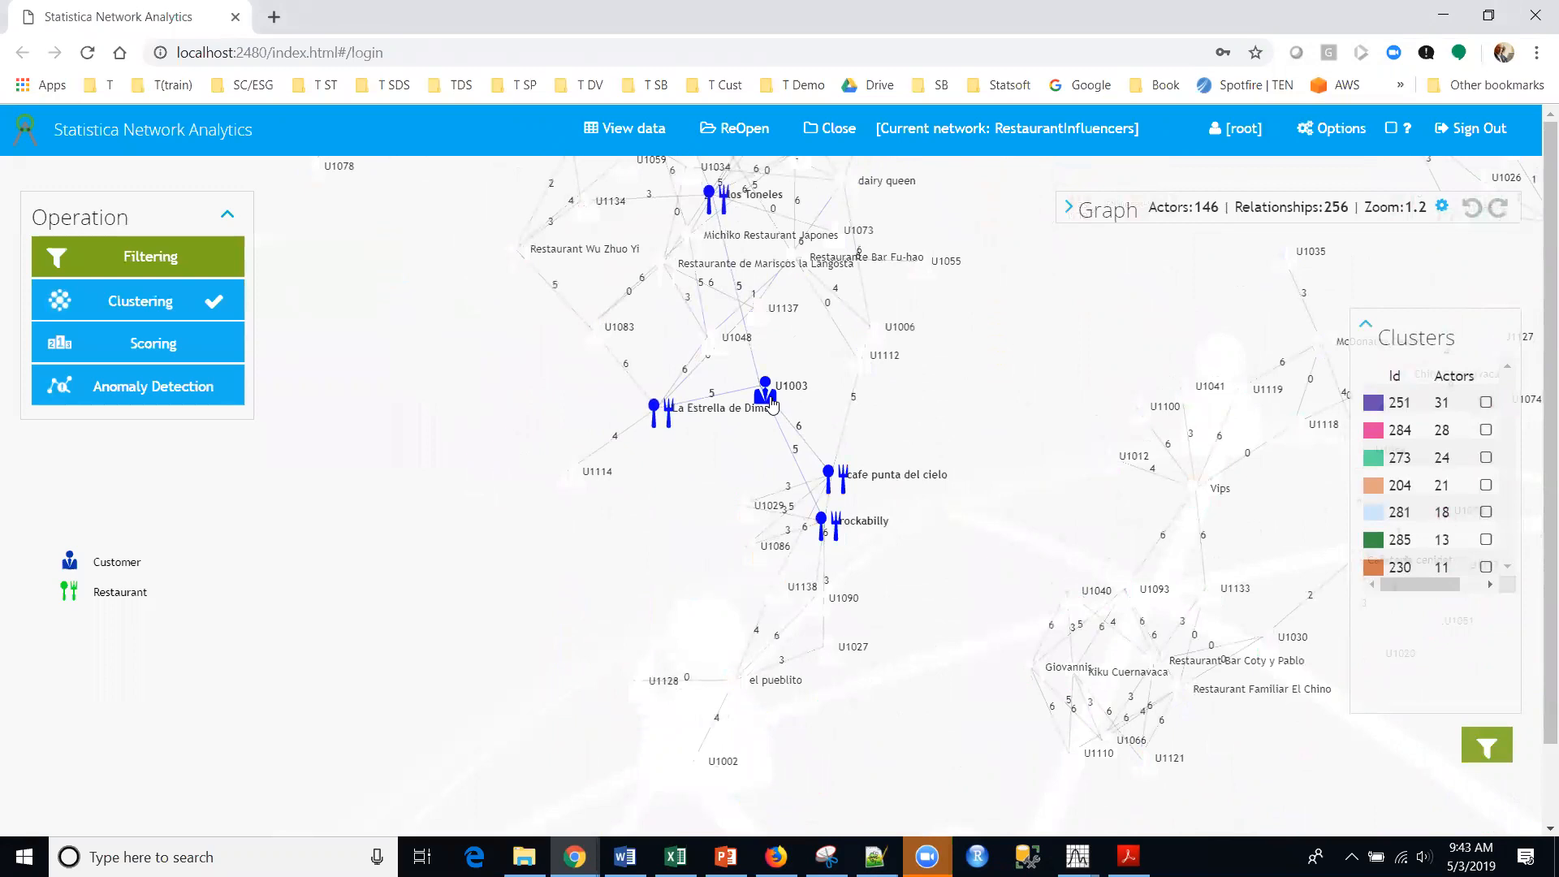
{"action": "left_click", "coordinate": [771, 404]}
{"action": "mouse_move", "coordinate": [766, 398]}
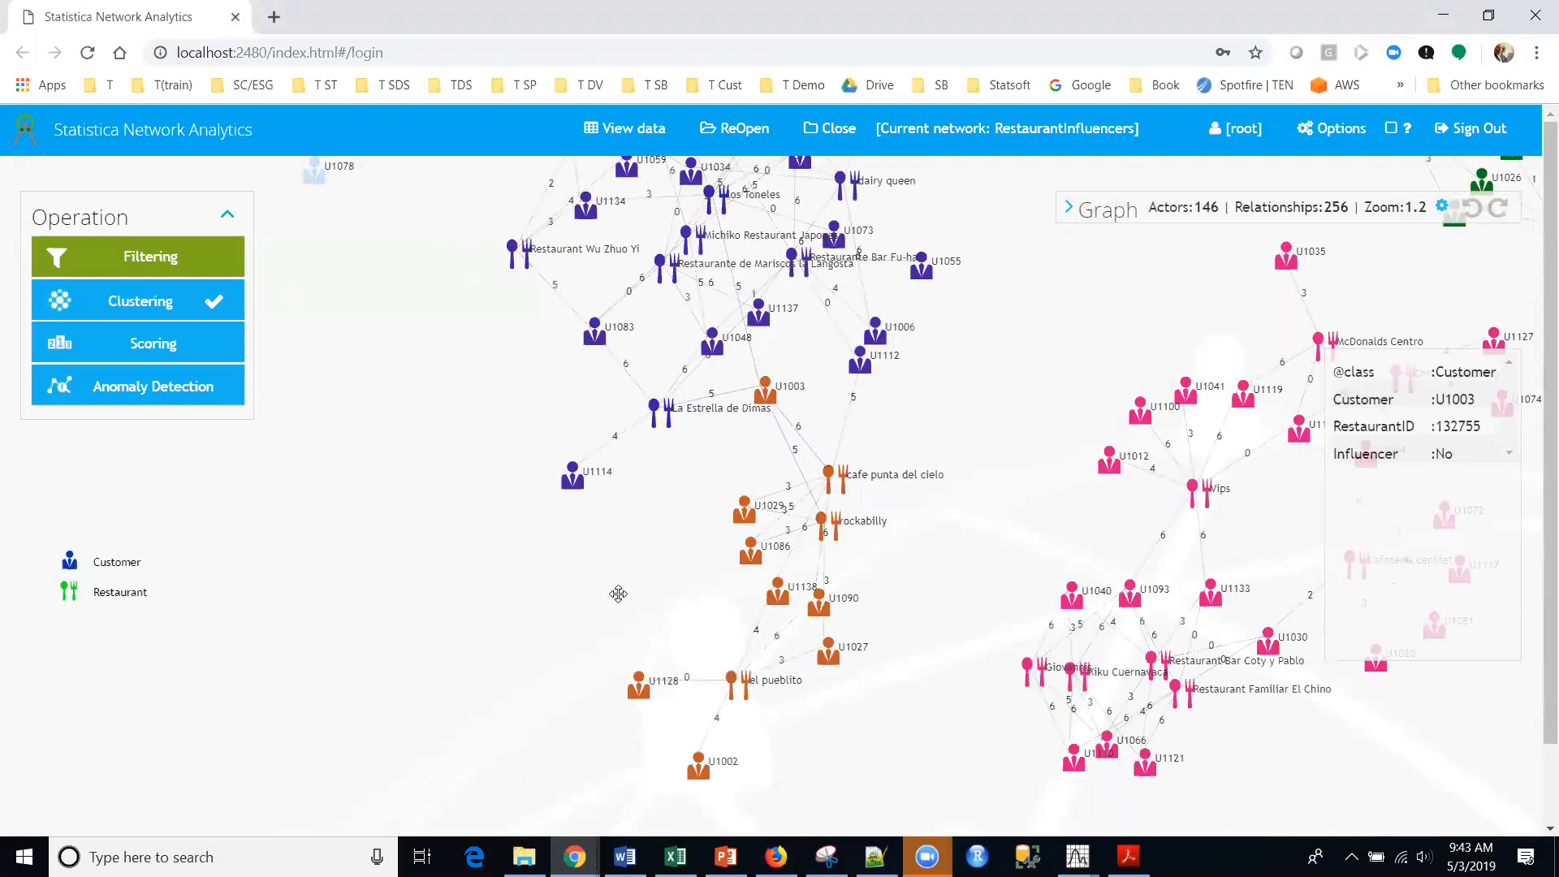
Check the restaurant links of the two neighbouring cluster 251 customers between Restaurante Bar Fu-hao and cafe punta del cielo.
{"action": "left_click_drag", "start_coordinate": [588, 576], "coordinate": [480, 605]}
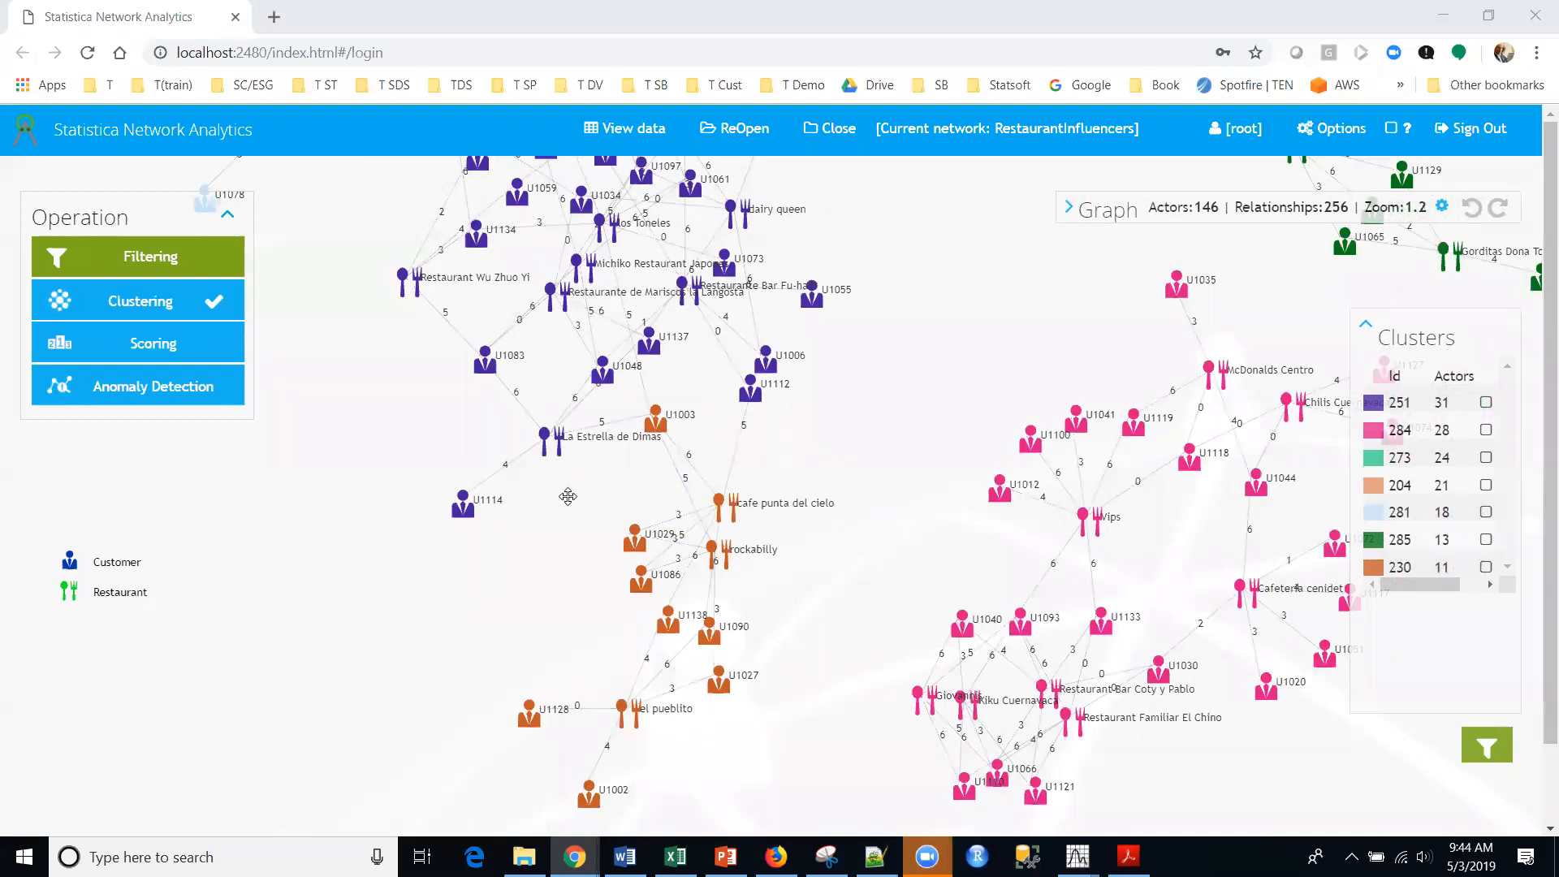
{"action": "left_click", "coordinate": [746, 393]}
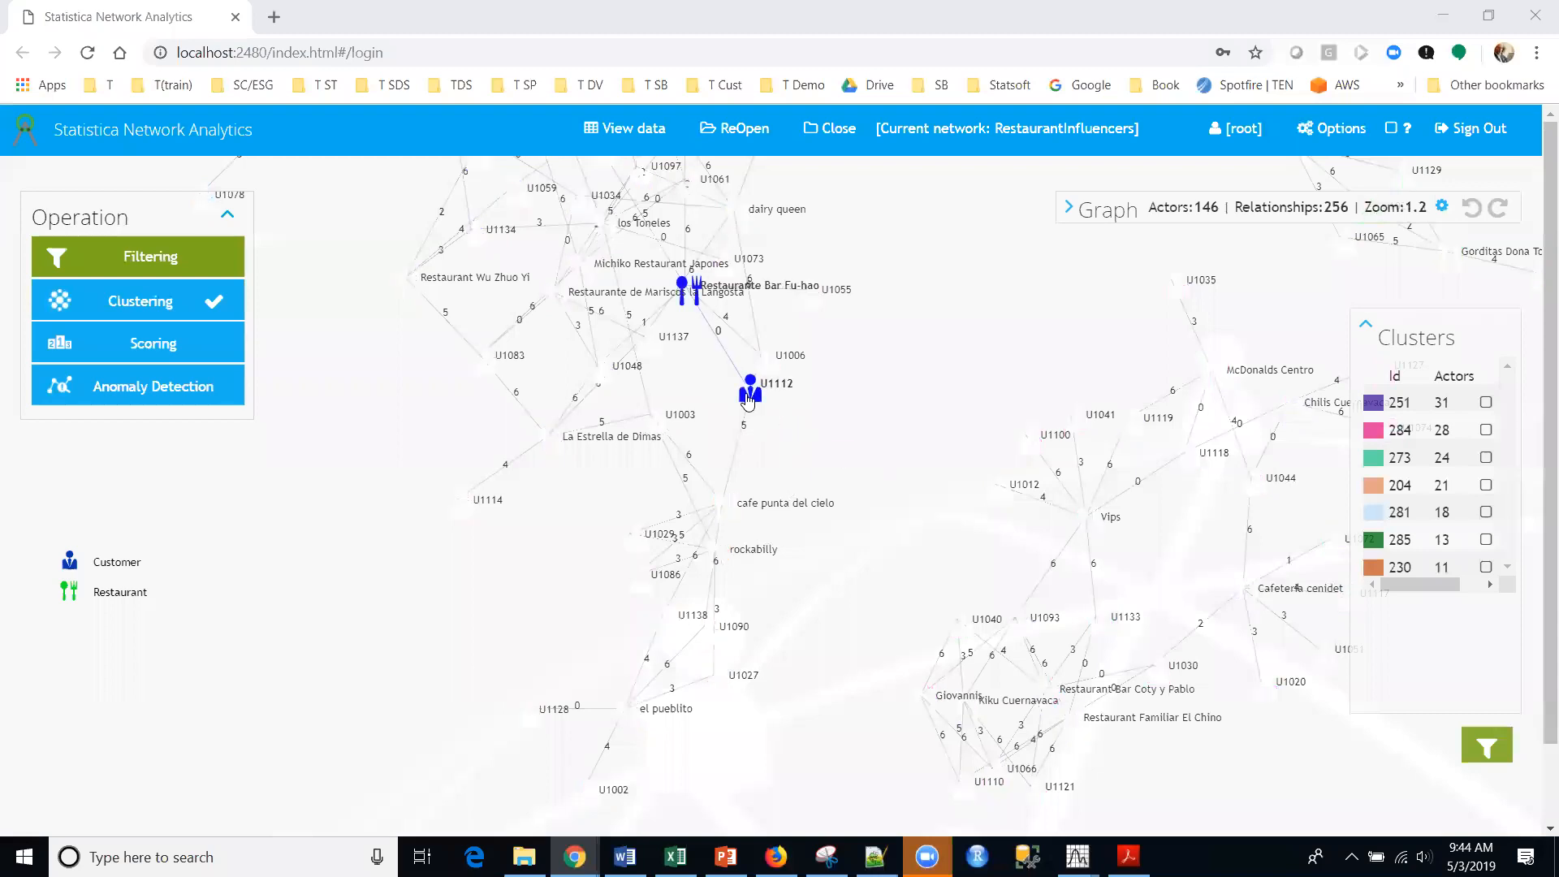
{"action": "left_click", "coordinate": [766, 365]}
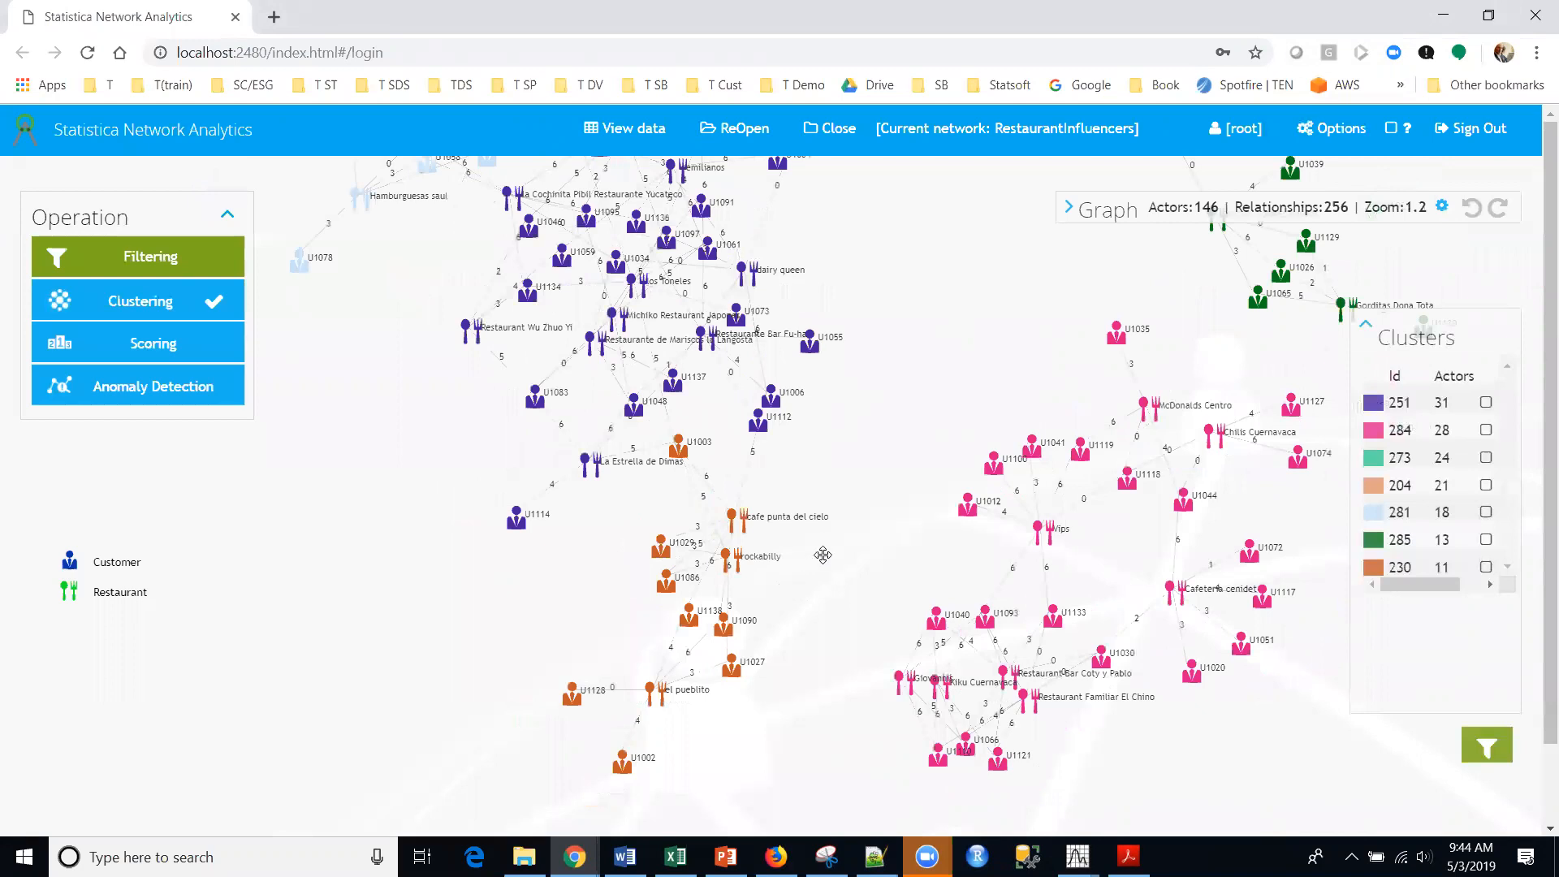
{"action": "left_click_drag", "start_coordinate": [821, 539], "coordinate": [708, 634]}
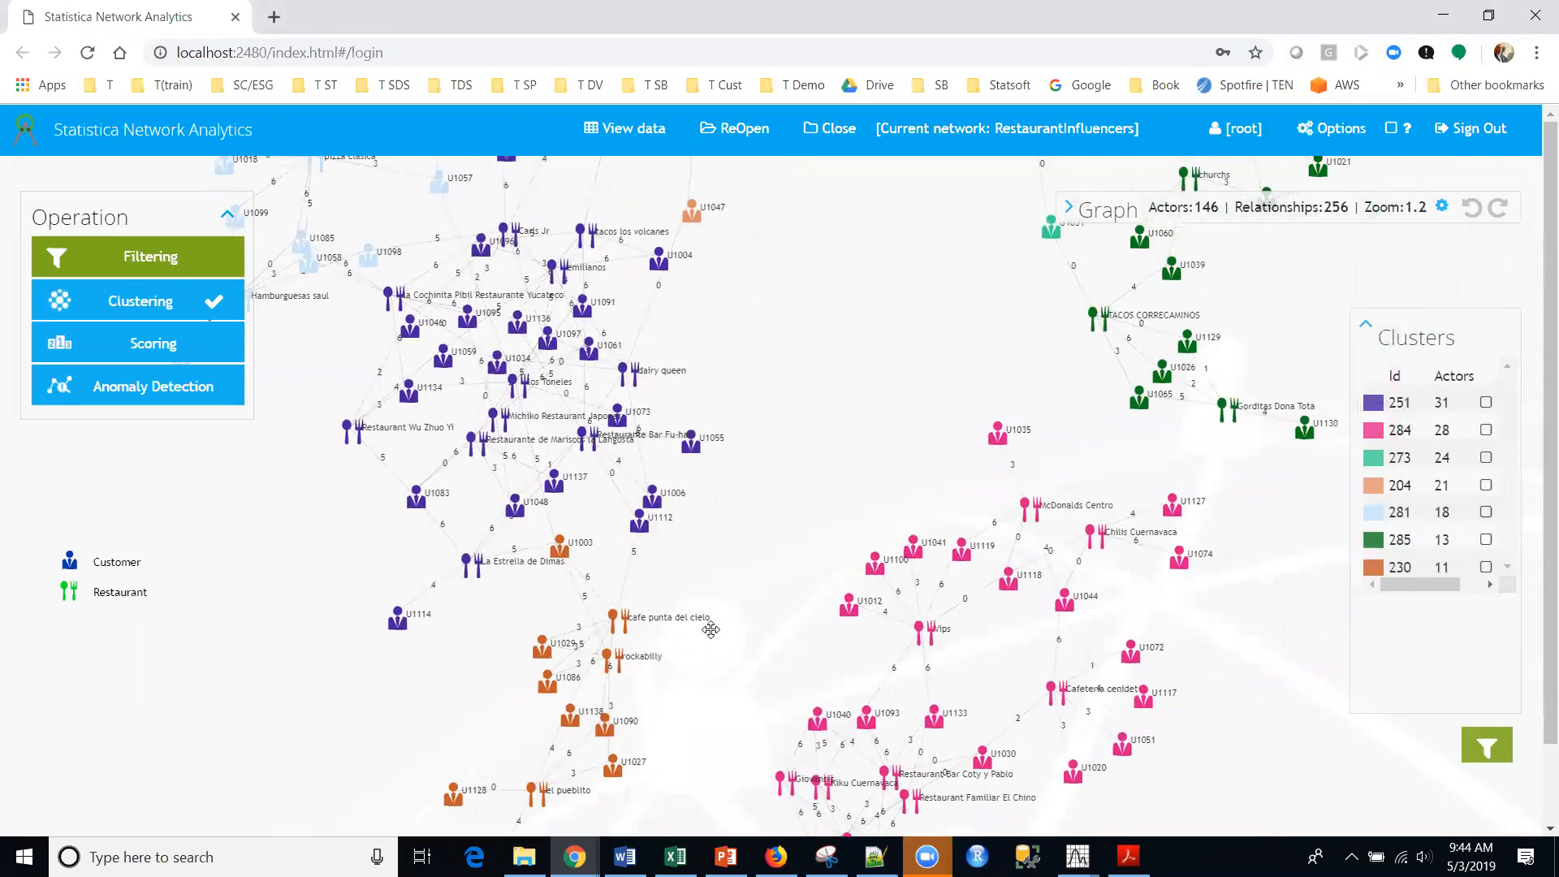
{"action": "scroll", "coordinate": [710, 630], "scroll_direction": "down", "scroll_amount": 2}
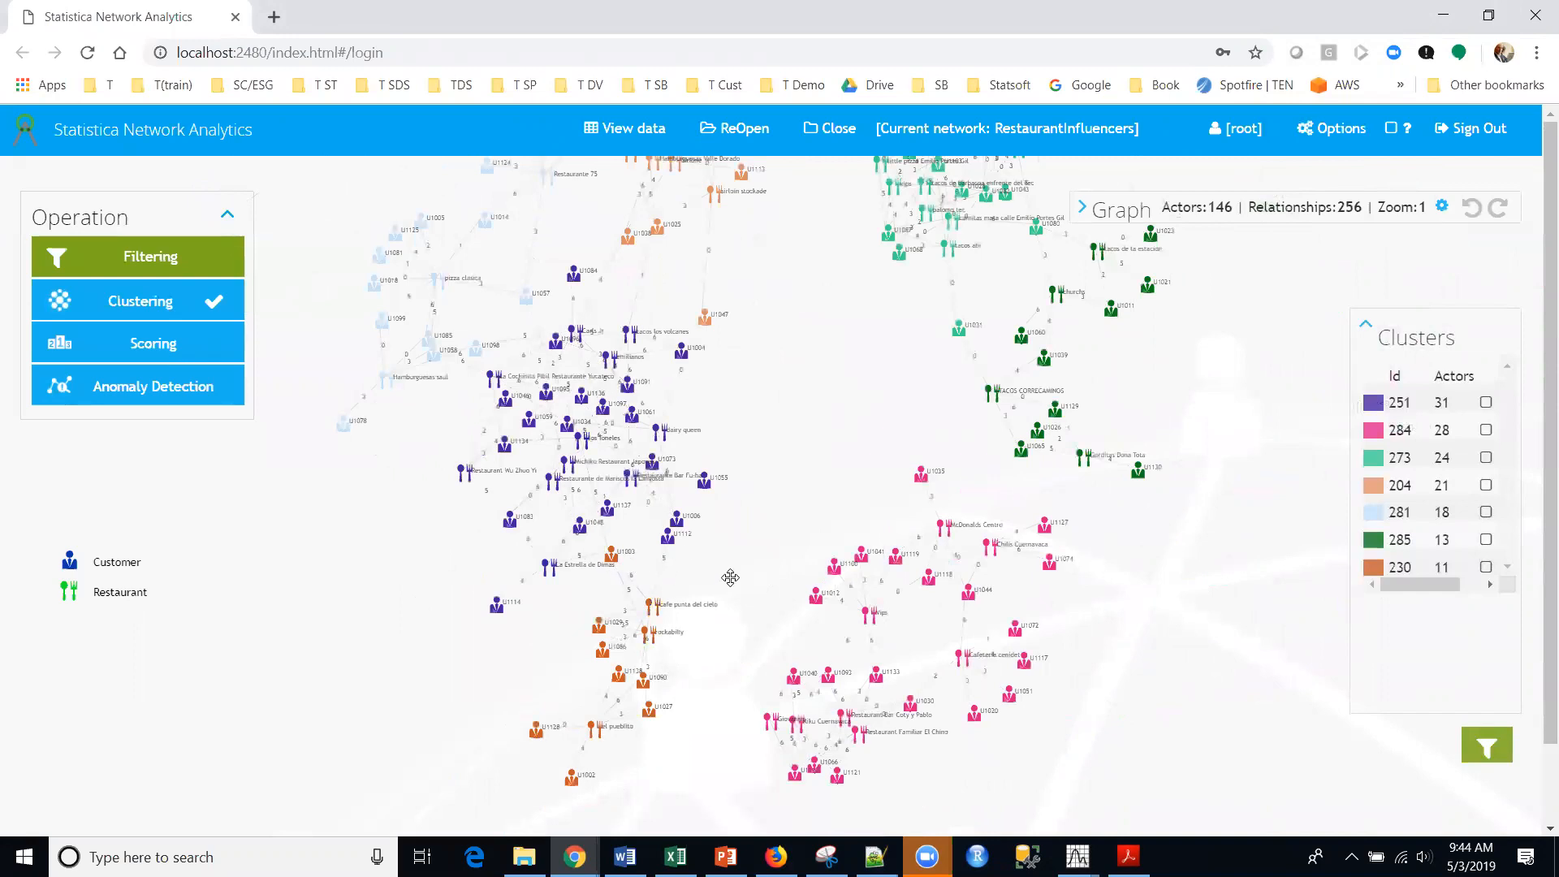
{"action": "scroll", "coordinate": [685, 567], "scroll_direction": "down", "scroll_amount": 3}
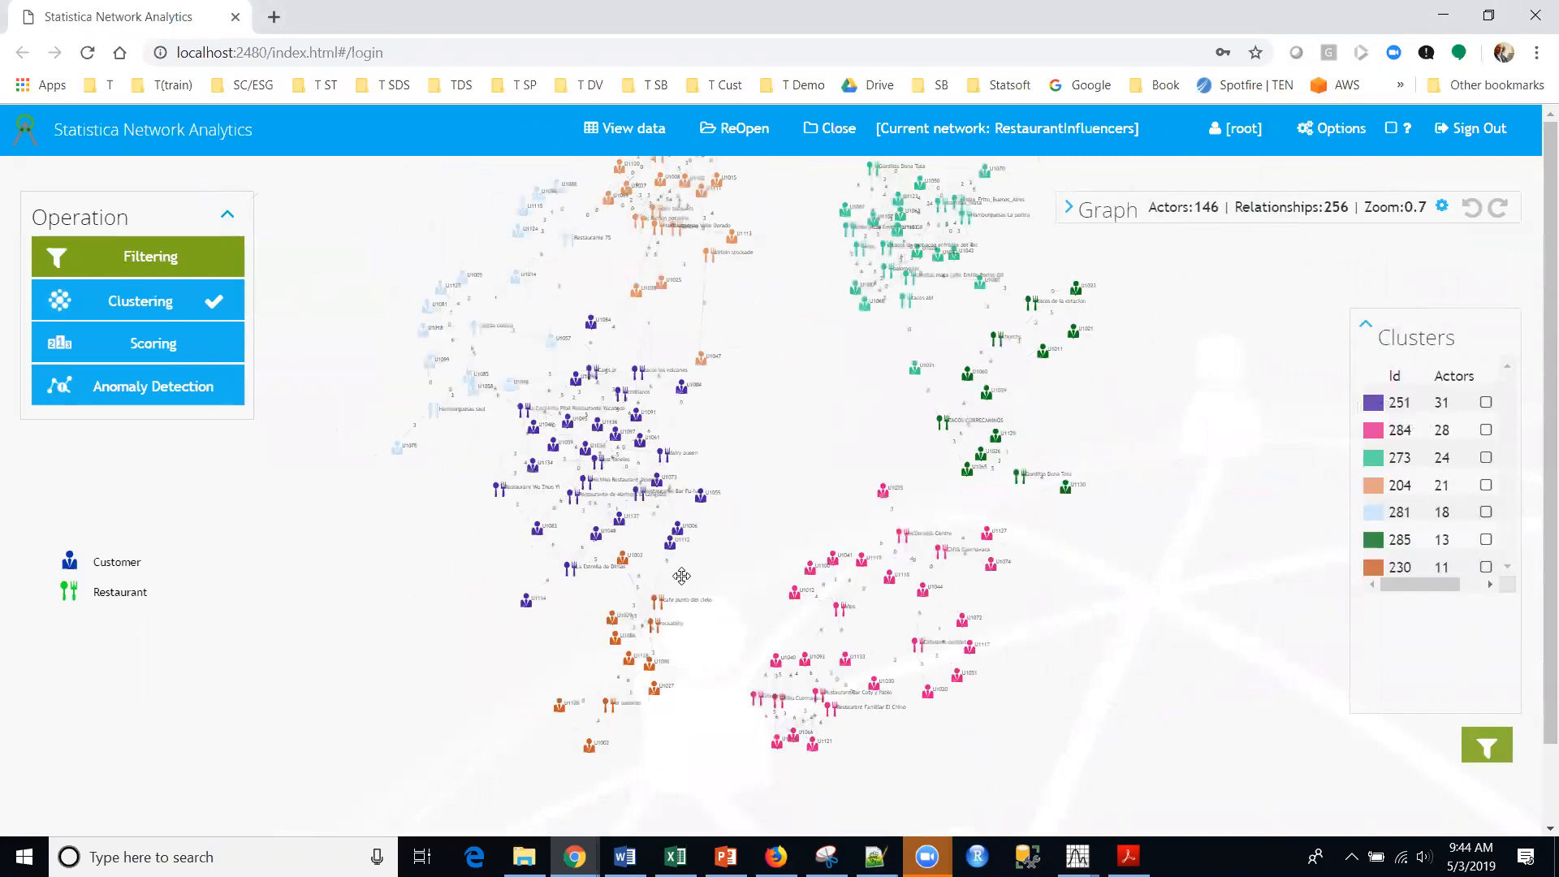
{"action": "scroll", "coordinate": [824, 477], "scroll_direction": "down", "scroll_amount": 1}
{"action": "left_click_drag", "start_coordinate": [798, 525], "coordinate": [785, 469]}
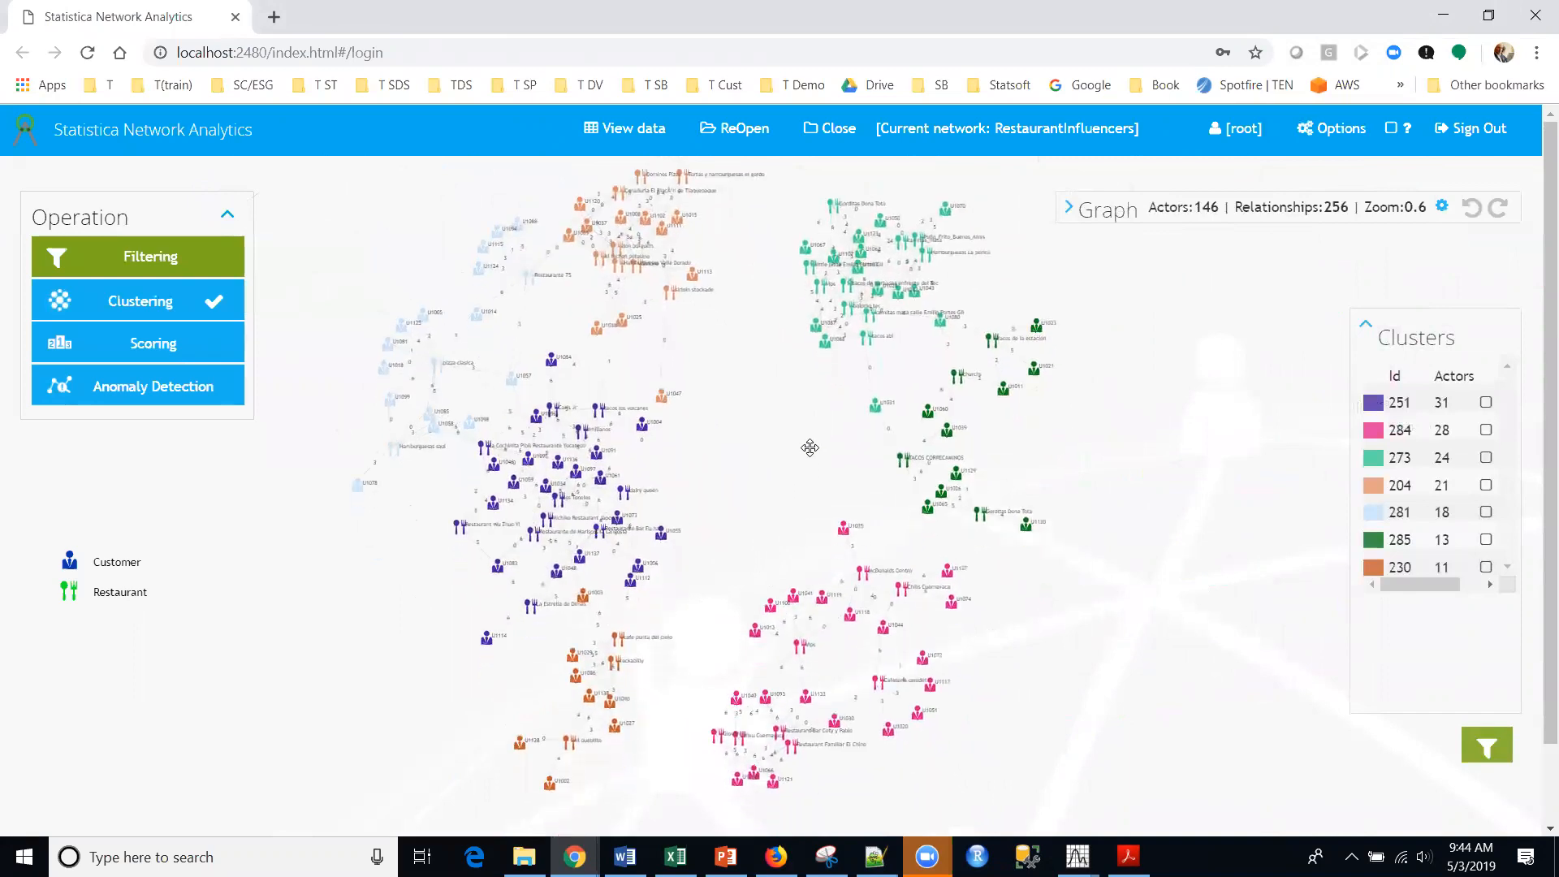